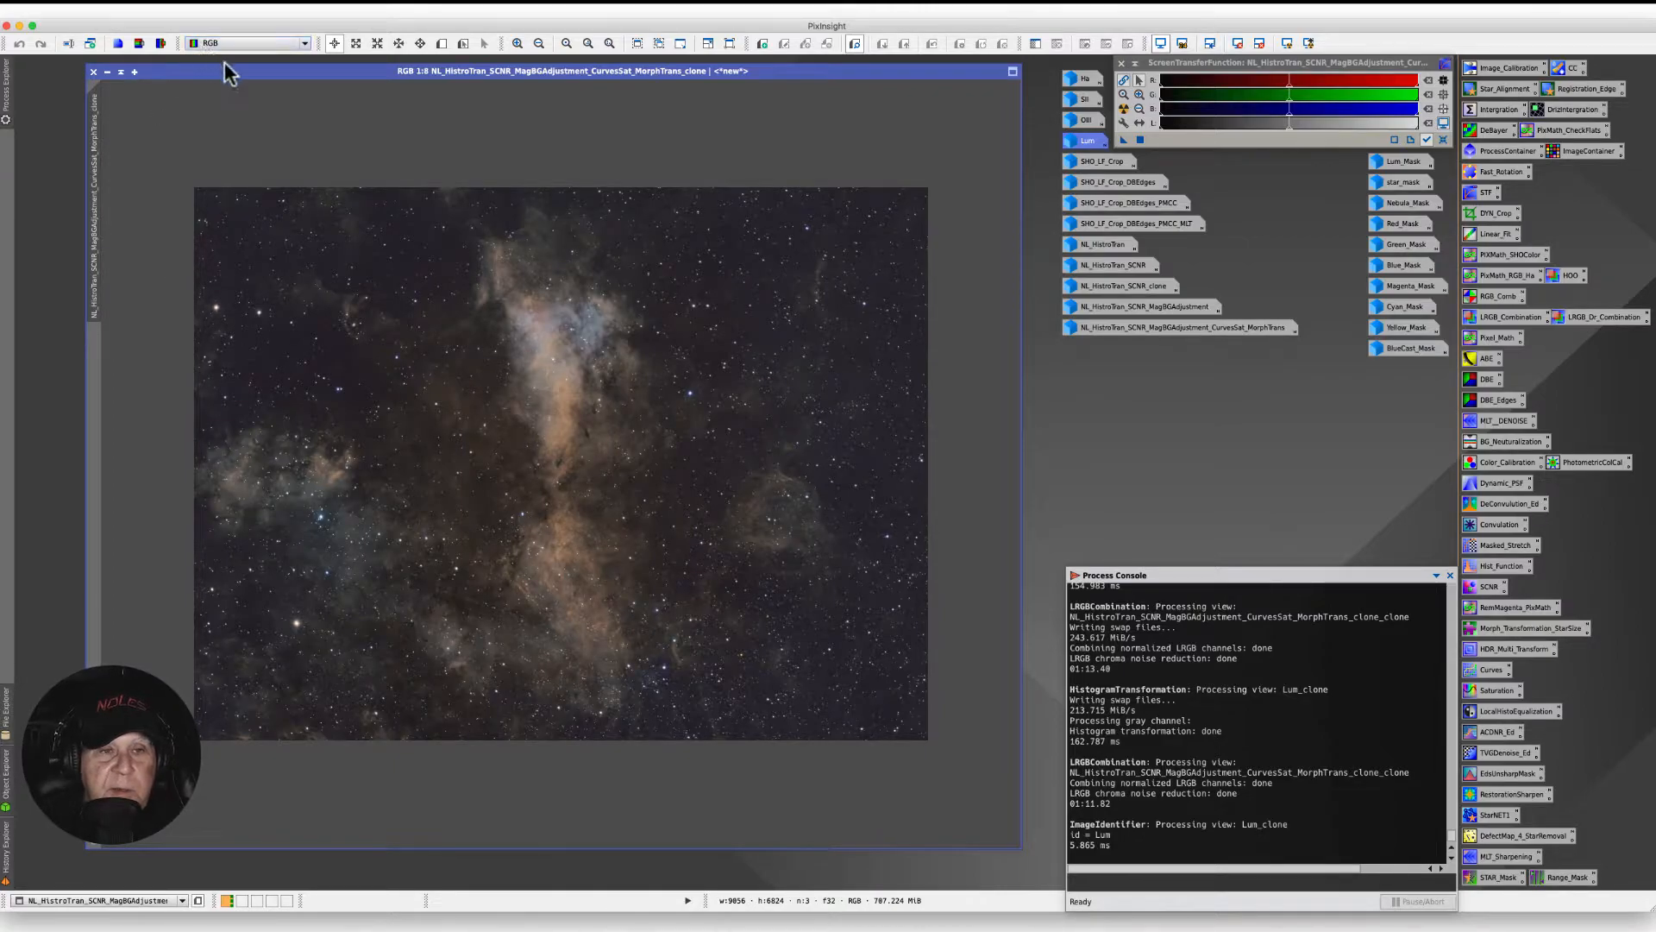
- Open the LRGBCombination process and position its dialog beside the image
{"action": "left_click_drag", "start_coordinate": [228, 71], "coordinate": [217, 73]}
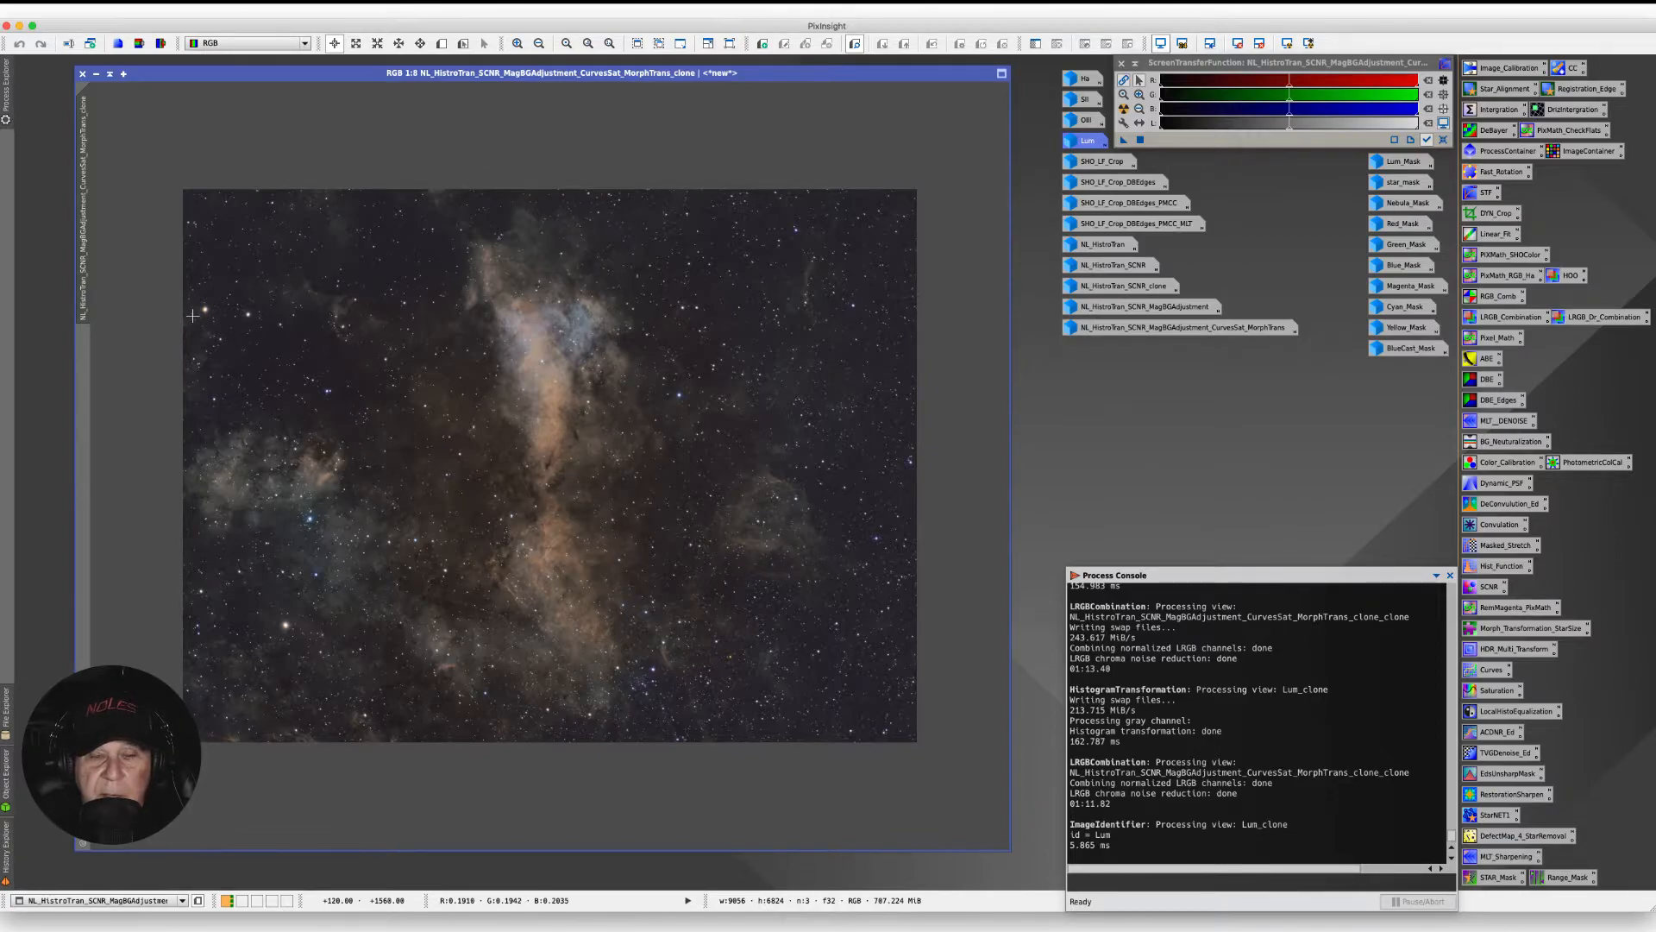
{"action": "double_click", "coordinate": [1497, 318]}
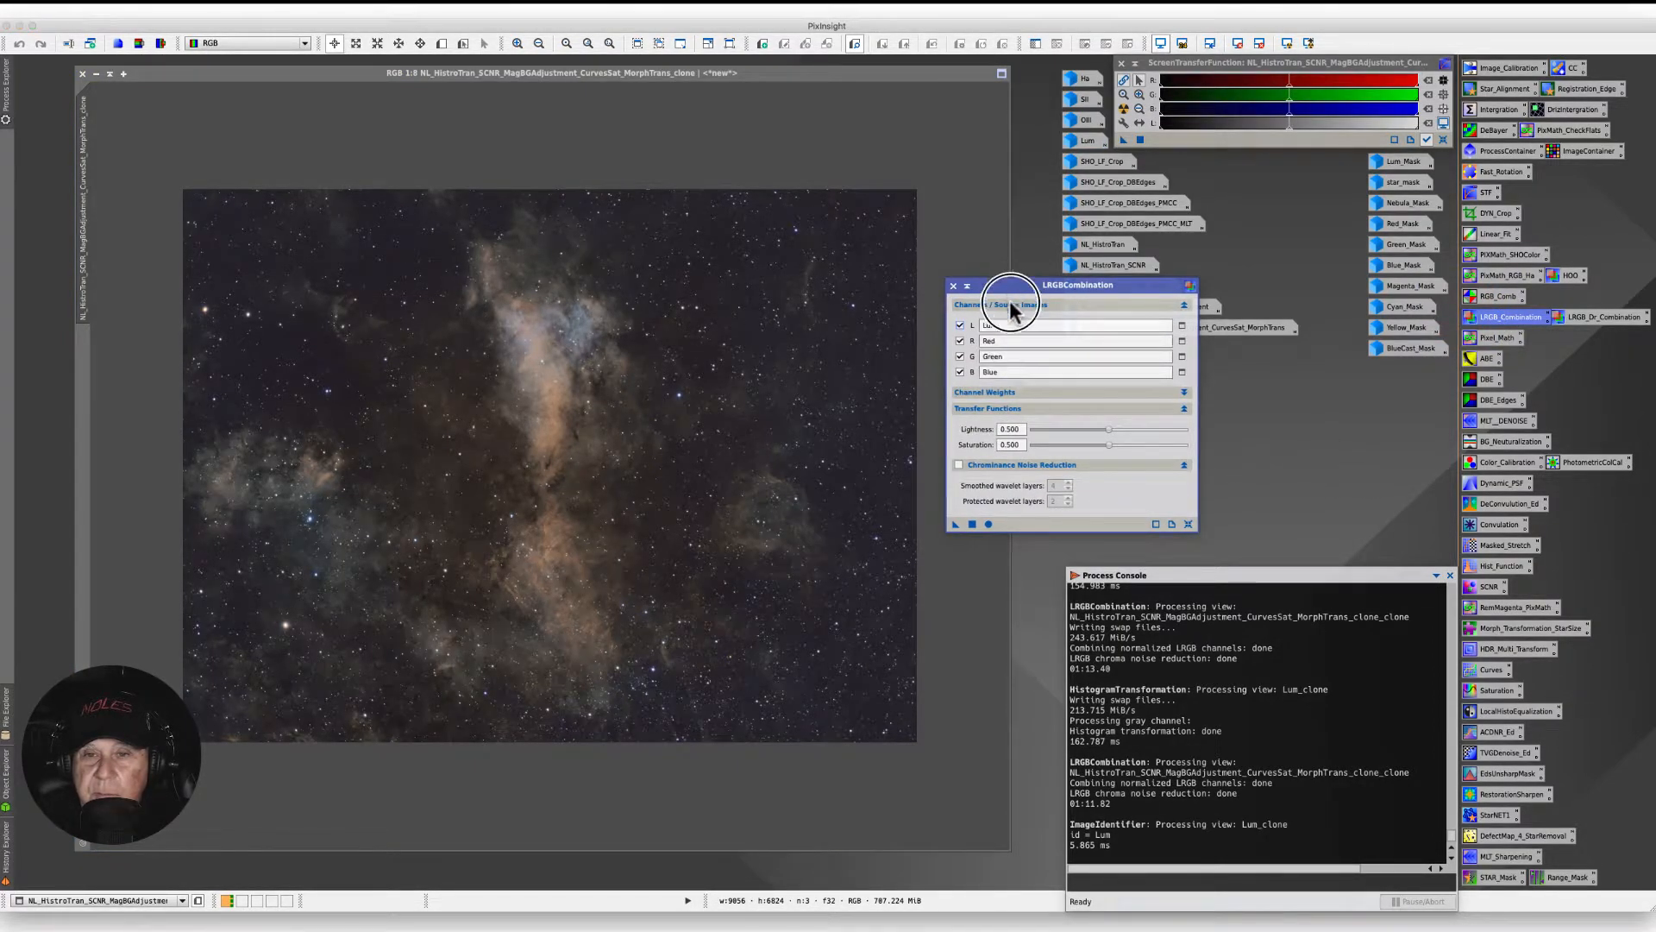
{"action": "left_click_drag", "start_coordinate": [1008, 290], "coordinate": [998, 375]}
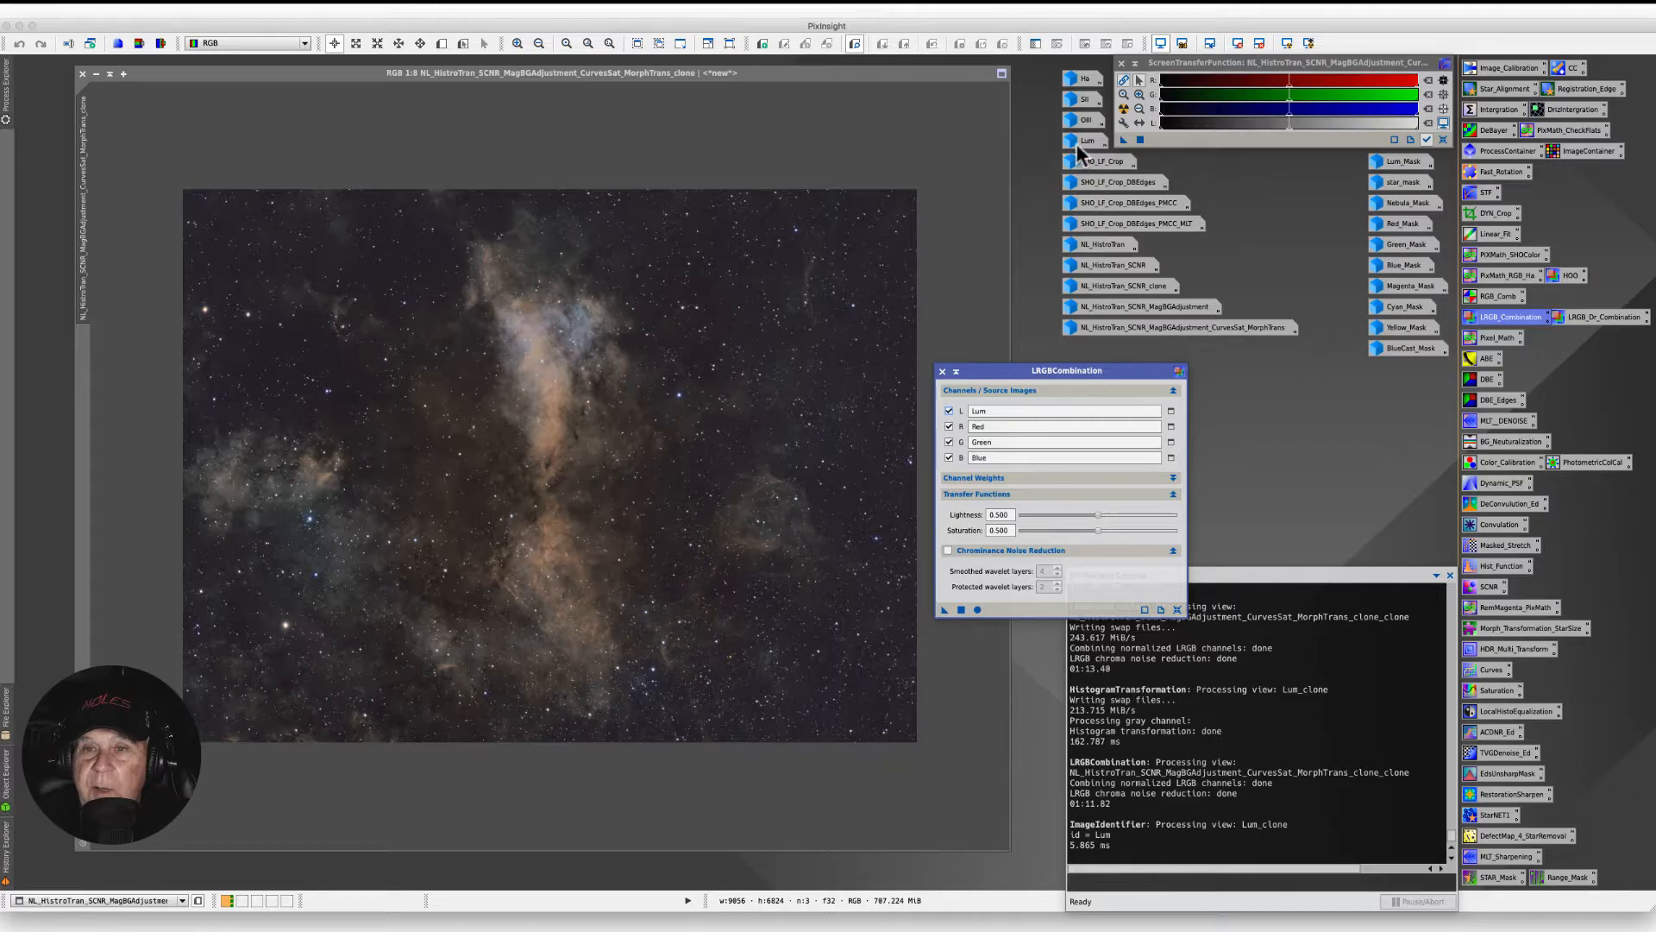
{"action": "mouse_move", "coordinate": [1079, 152]}
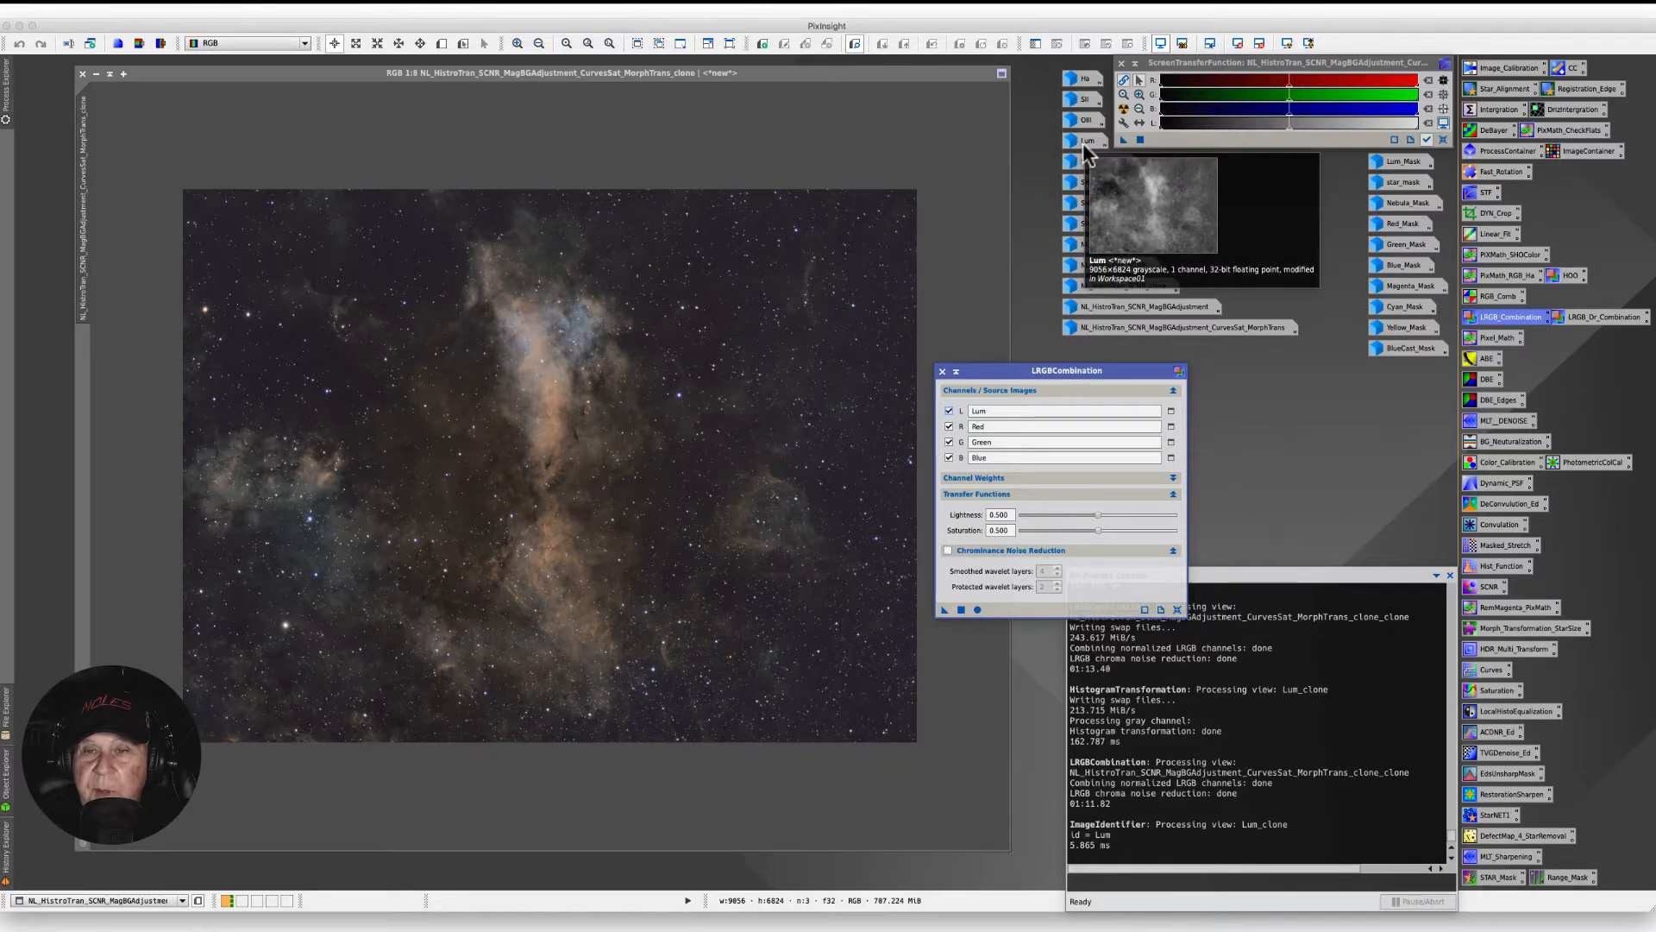
- Disable the R, G and B source channels, keeping only Lum, and enable Chrominance Noise Reduction
{"action": "left_click", "coordinate": [949, 426]}
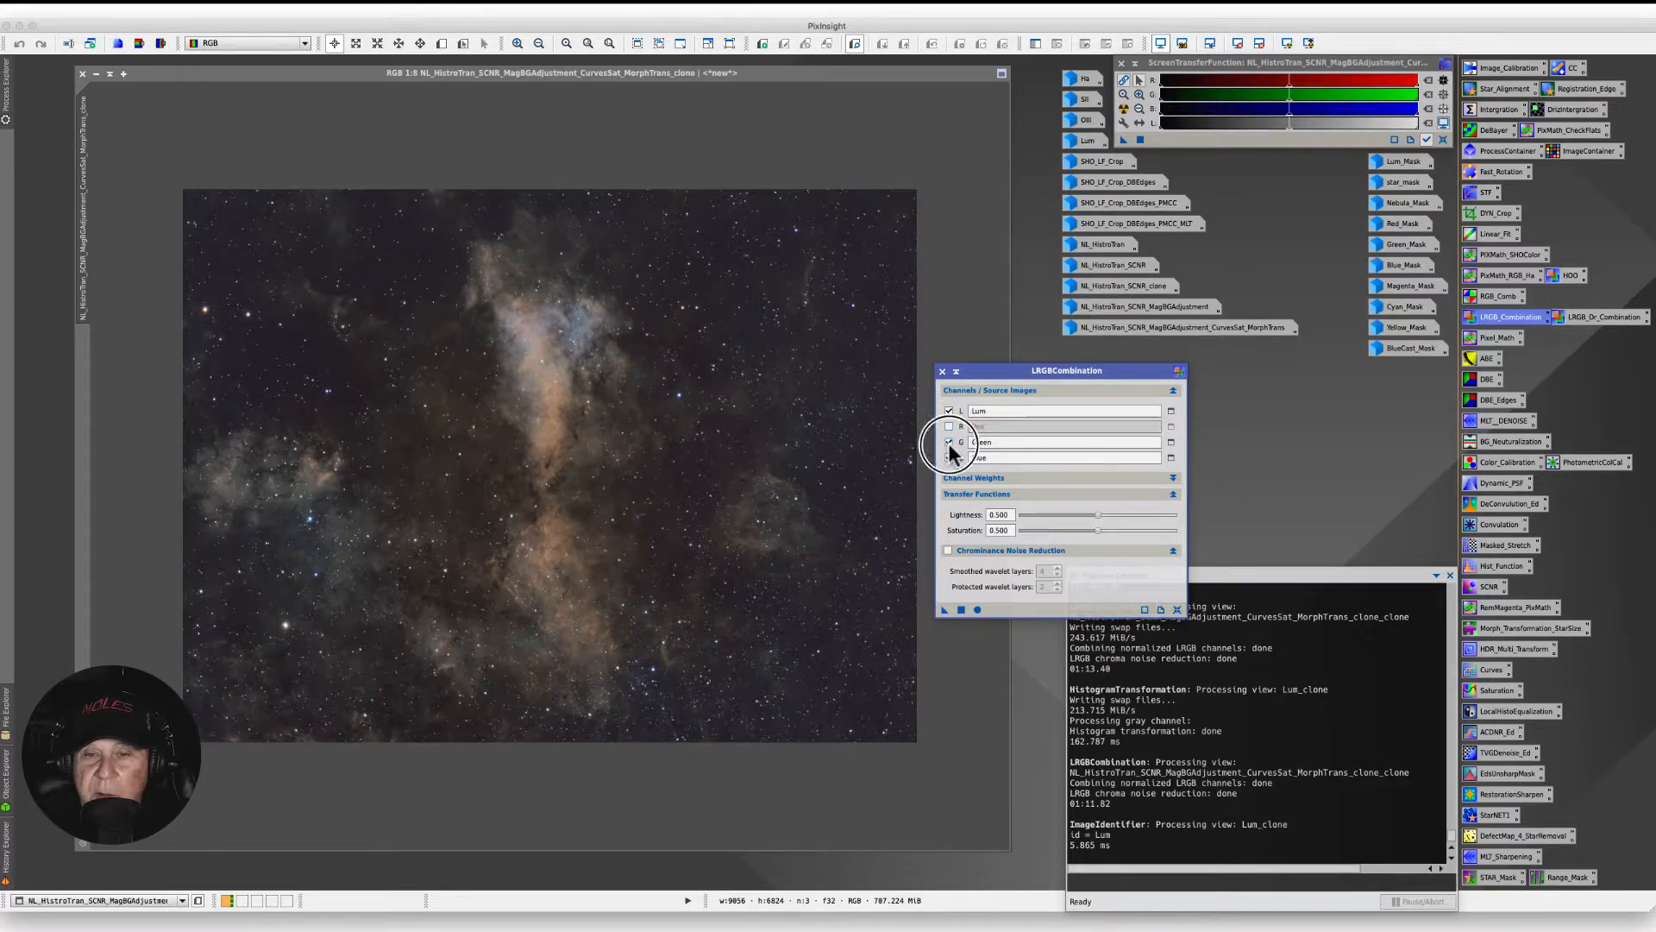
{"action": "left_click", "coordinate": [948, 442]}
{"action": "left_click", "coordinate": [949, 457]}
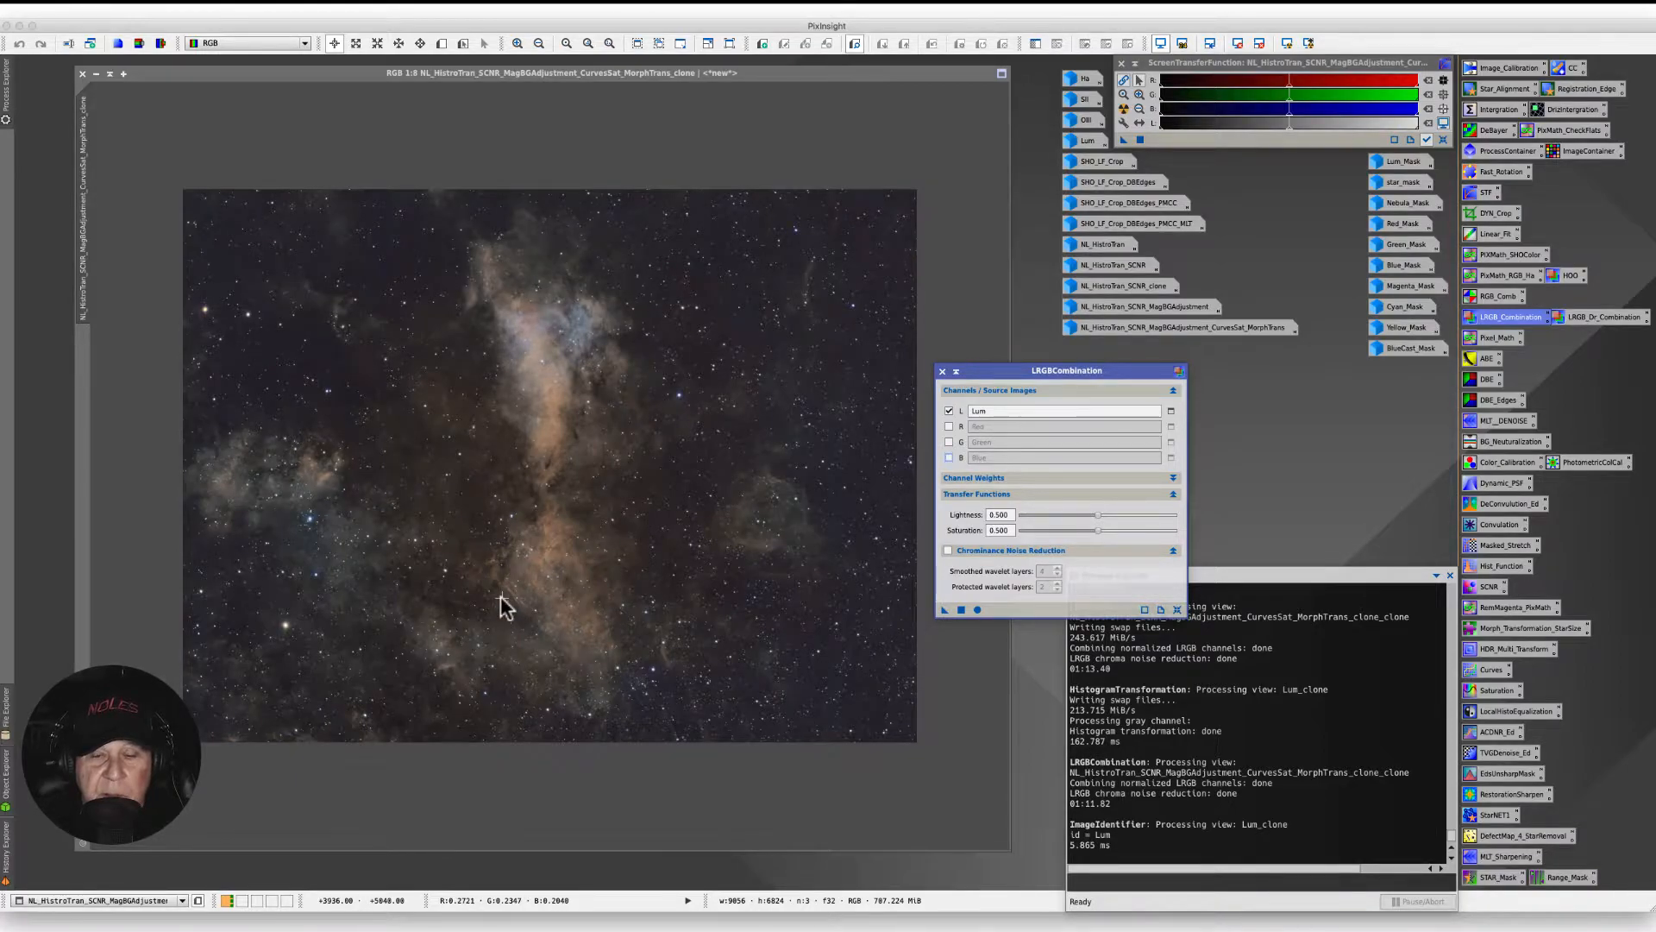
{"action": "left_click_drag", "start_coordinate": [1001, 370], "coordinate": [1006, 334]}
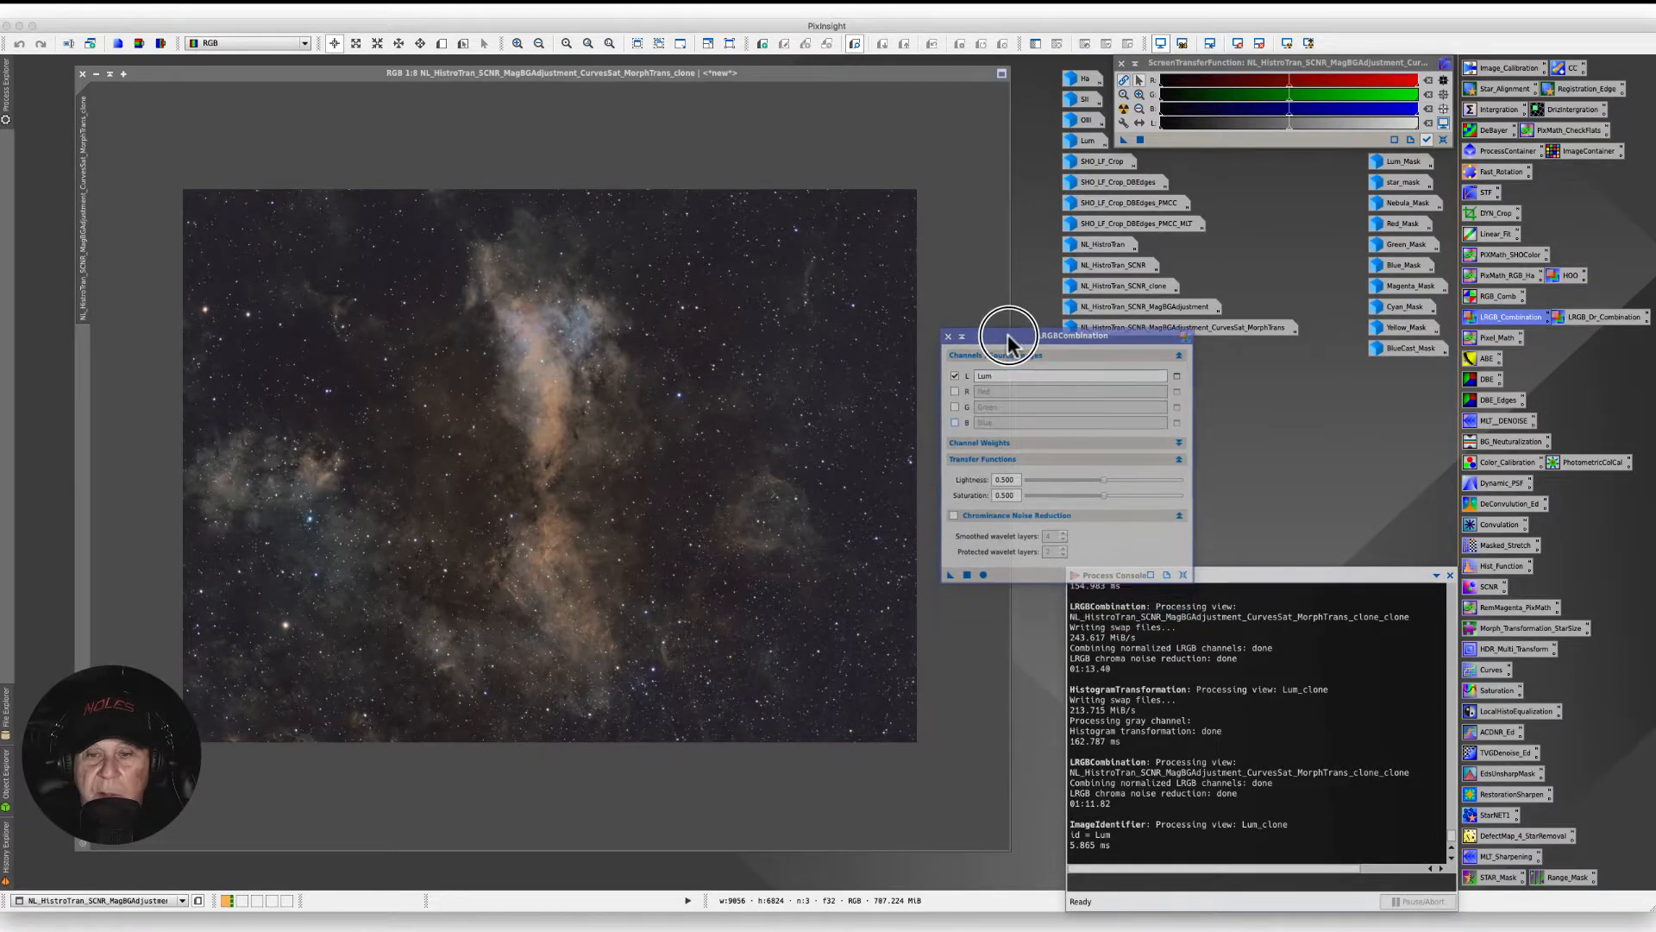
{"action": "left_click", "coordinate": [953, 515]}
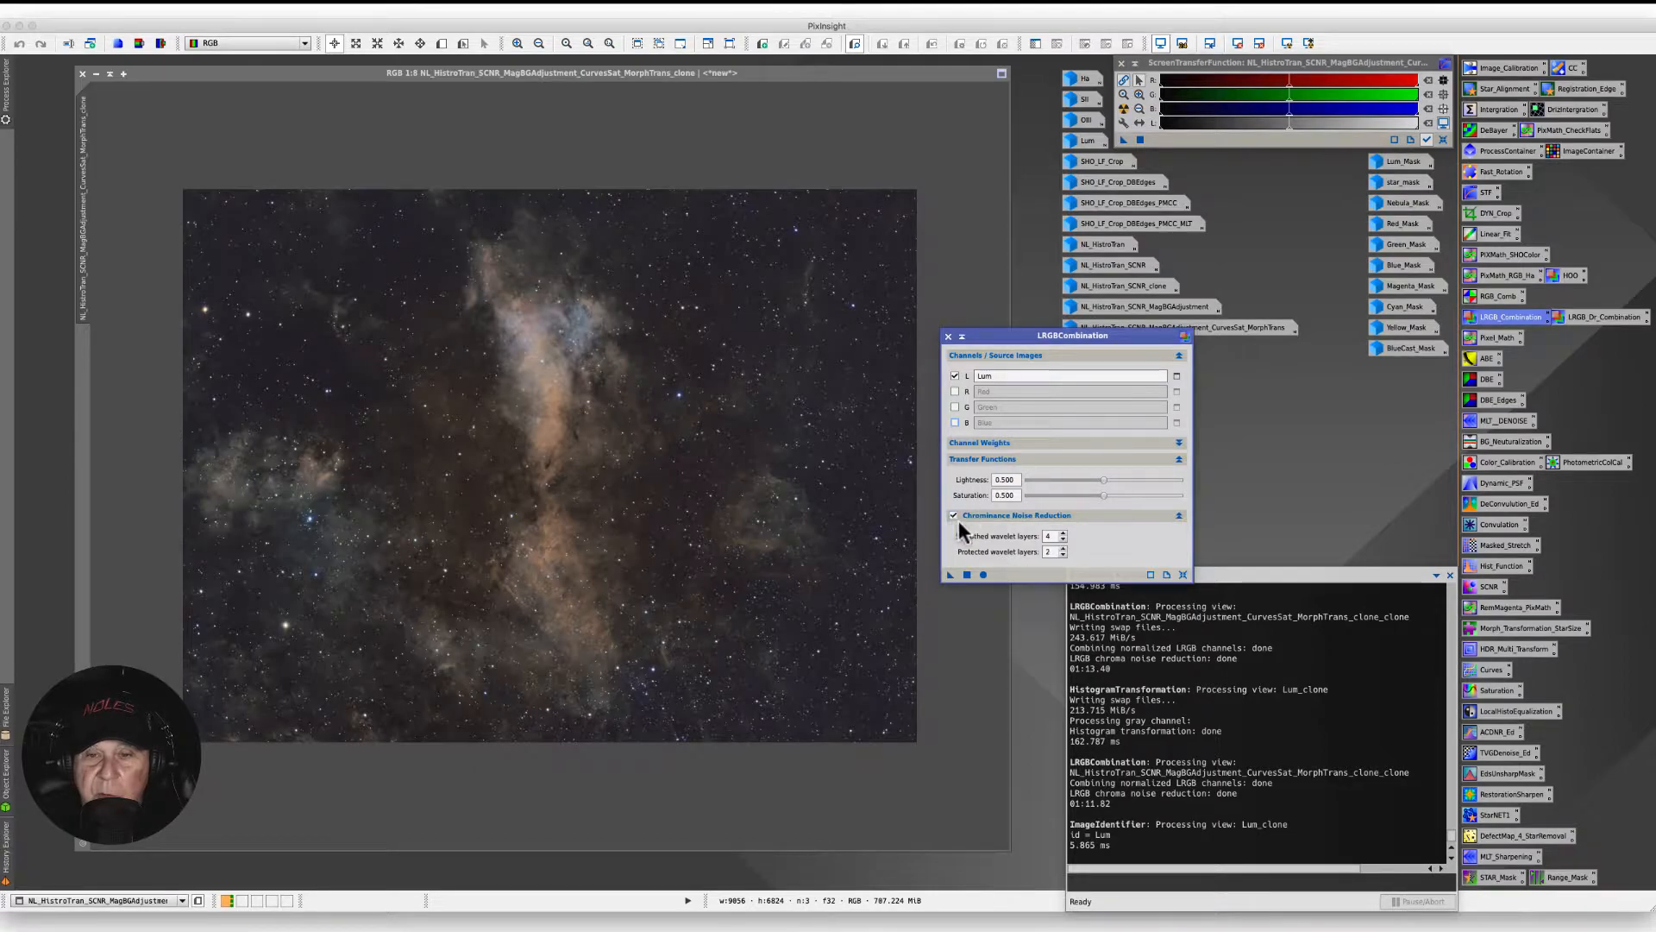
- Set the transfer function Lightness to 0.450 and Saturation to 0.470
{"action": "left_click", "coordinate": [1103, 495]}
{"action": "left_click_drag", "start_coordinate": [1102, 494], "coordinate": [1098, 485]}
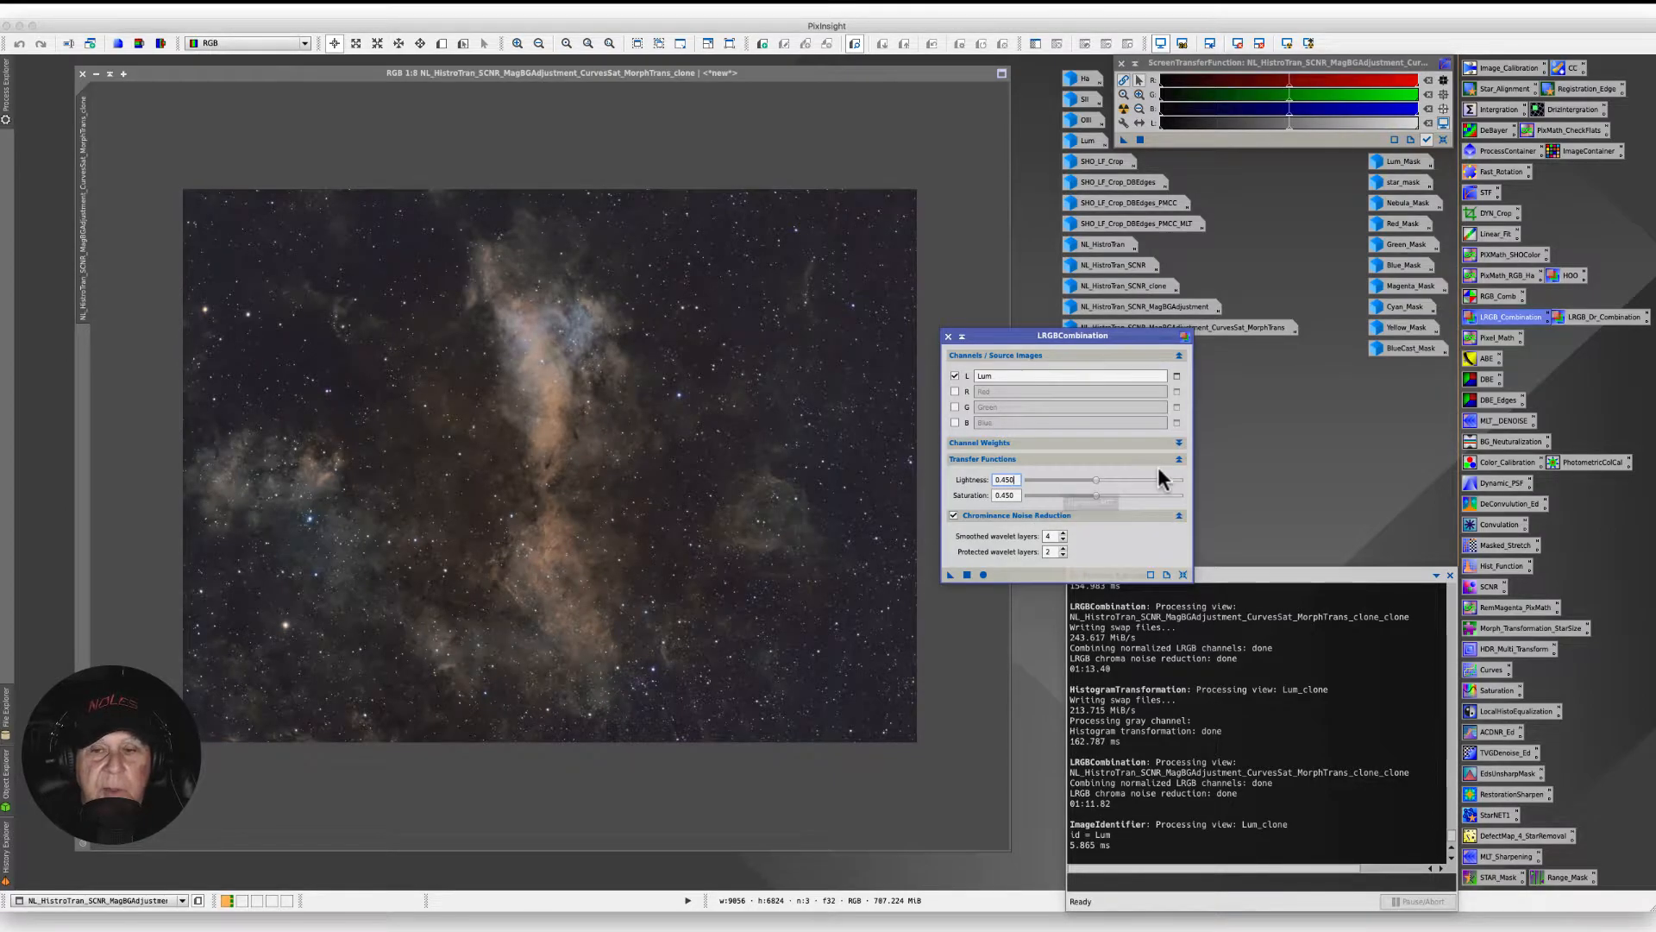
{"action": "left_click", "coordinate": [1097, 497]}
{"action": "left_click_drag", "start_coordinate": [1098, 499], "coordinate": [1102, 498]}
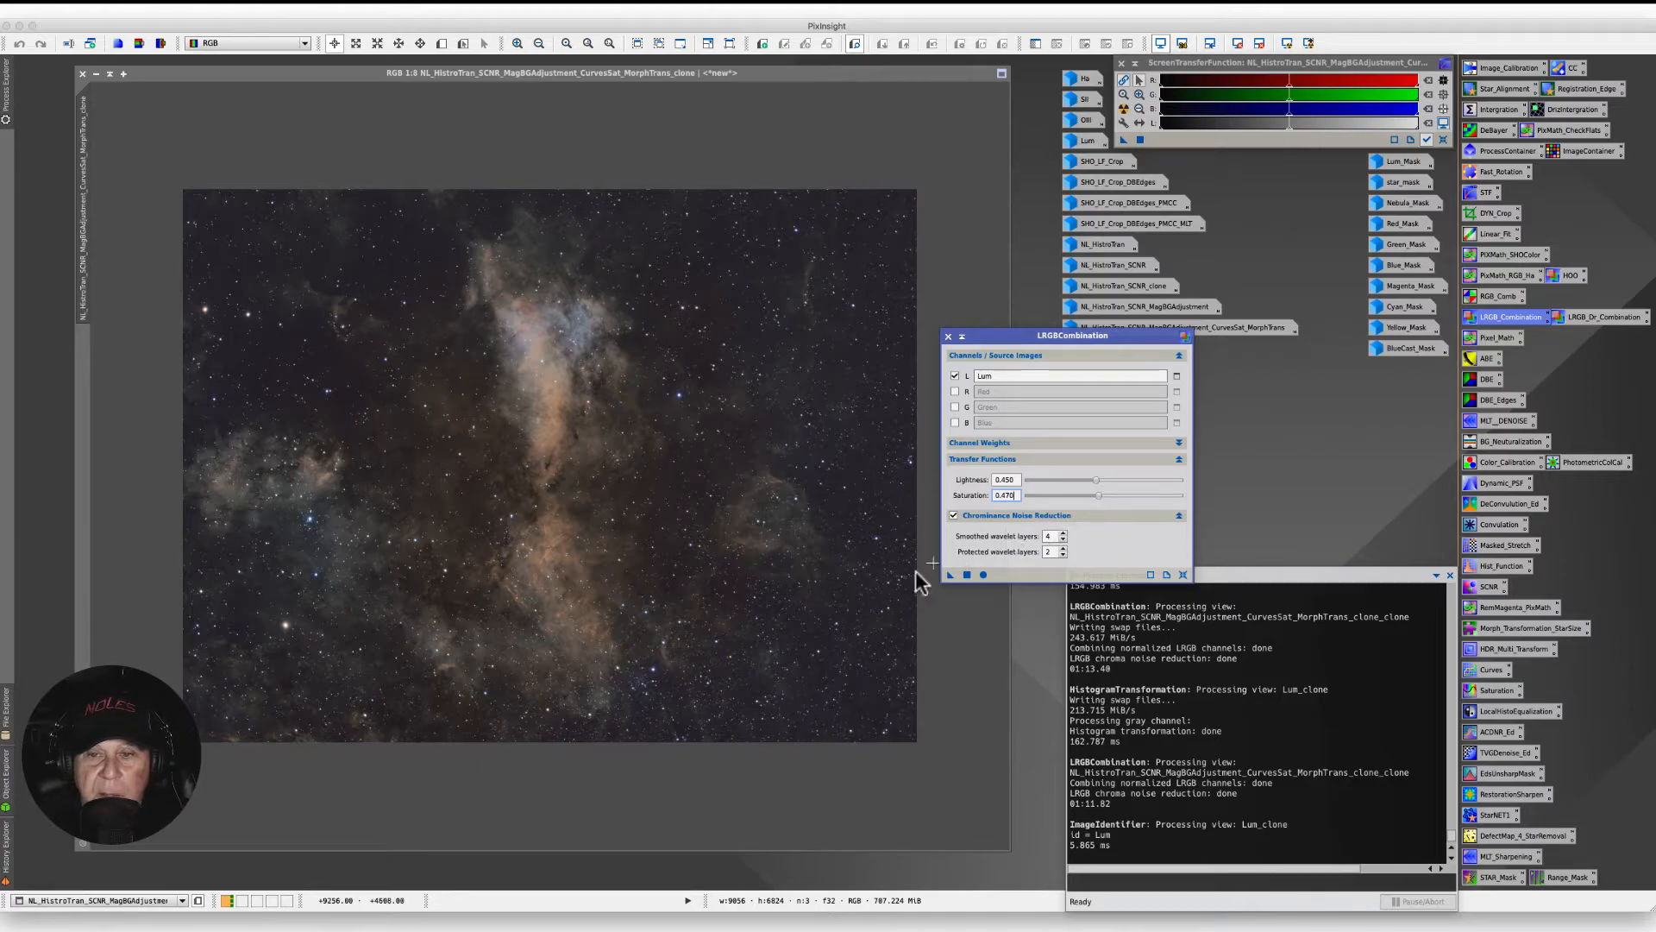
- Apply the LRGB combination to the color image, then undo it
{"action": "left_click_drag", "start_coordinate": [951, 582], "coordinate": [510, 473]}
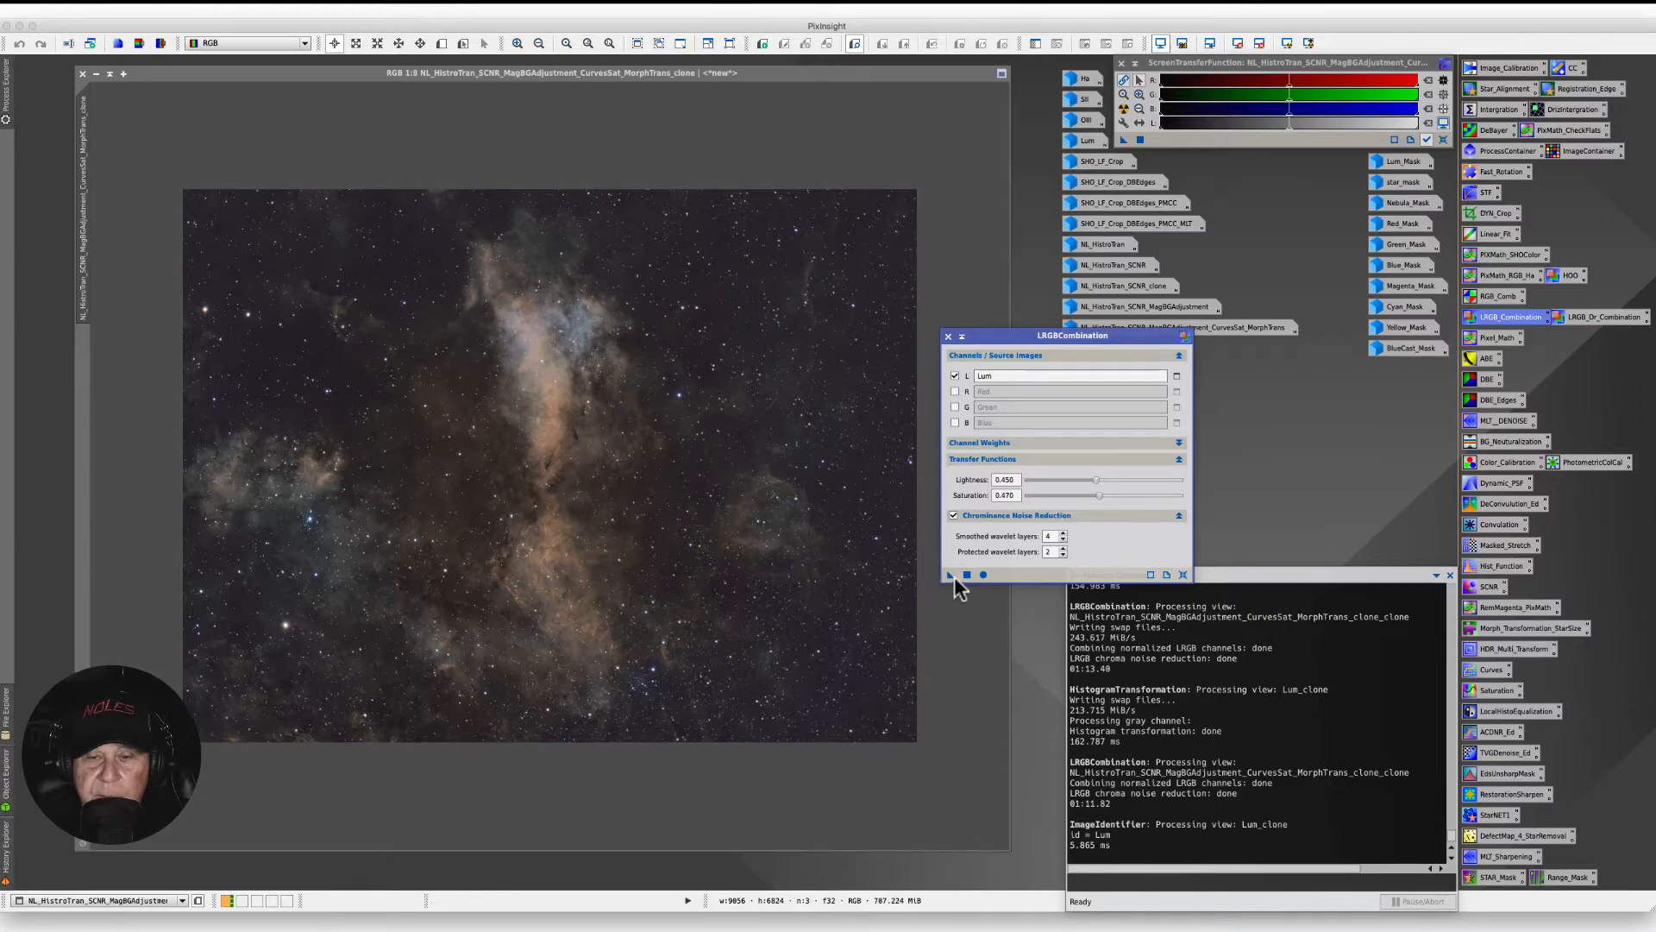
{"action": "left_click_drag", "start_coordinate": [950, 577], "coordinate": [708, 557]}
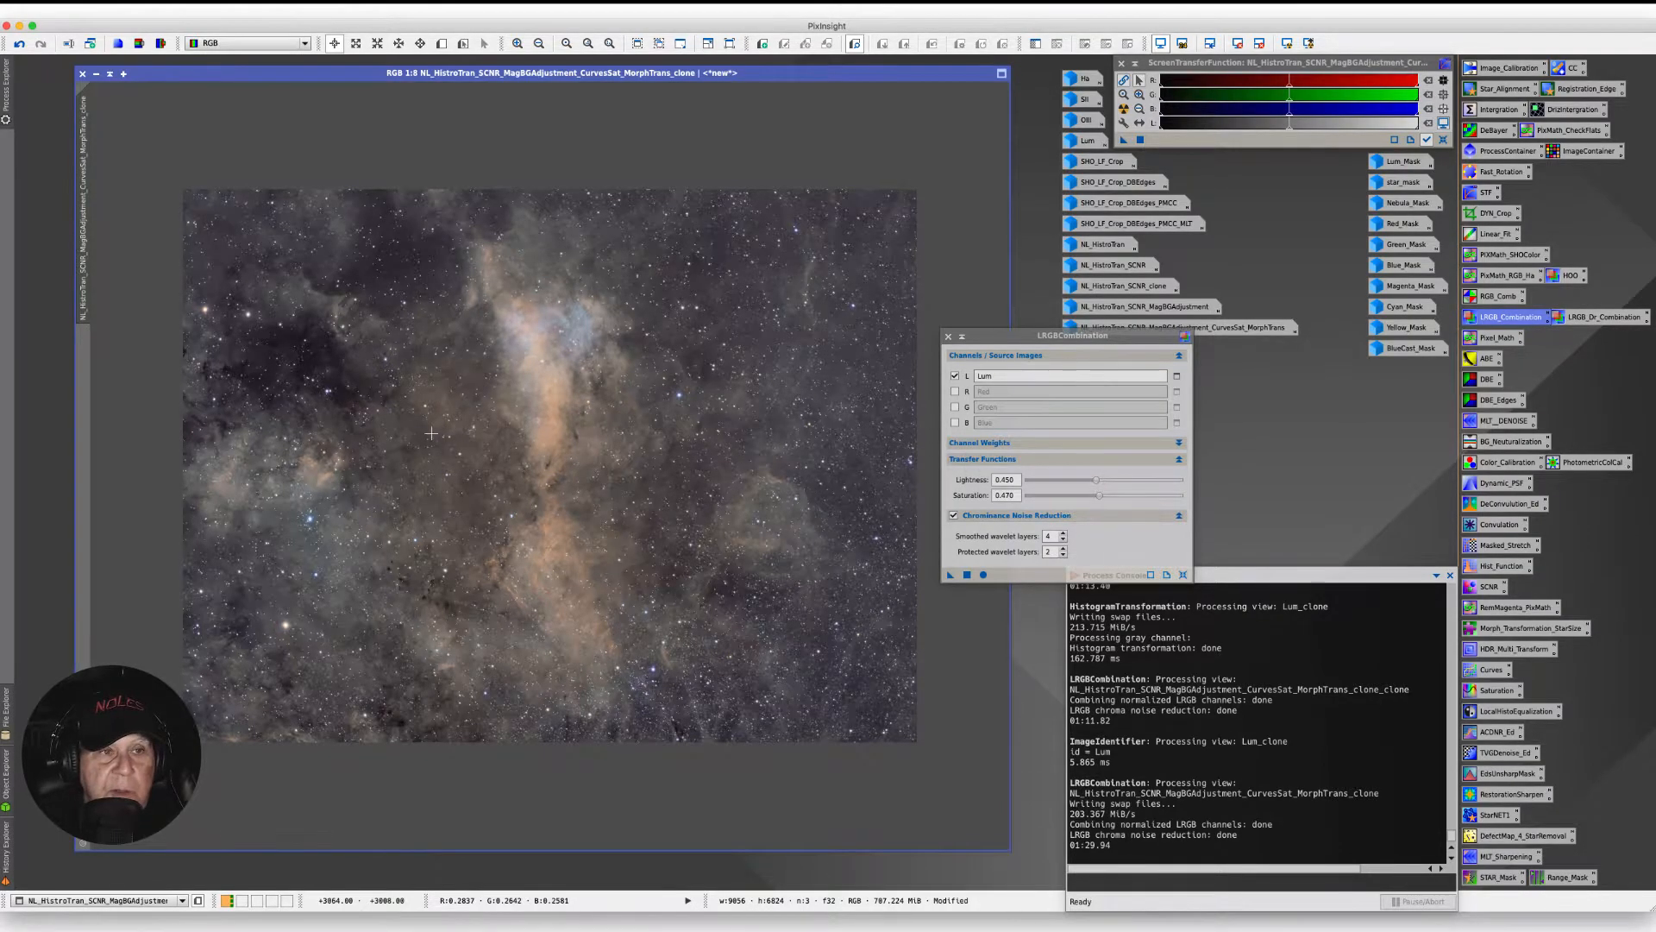
{"action": "left_click", "coordinate": [18, 44]}
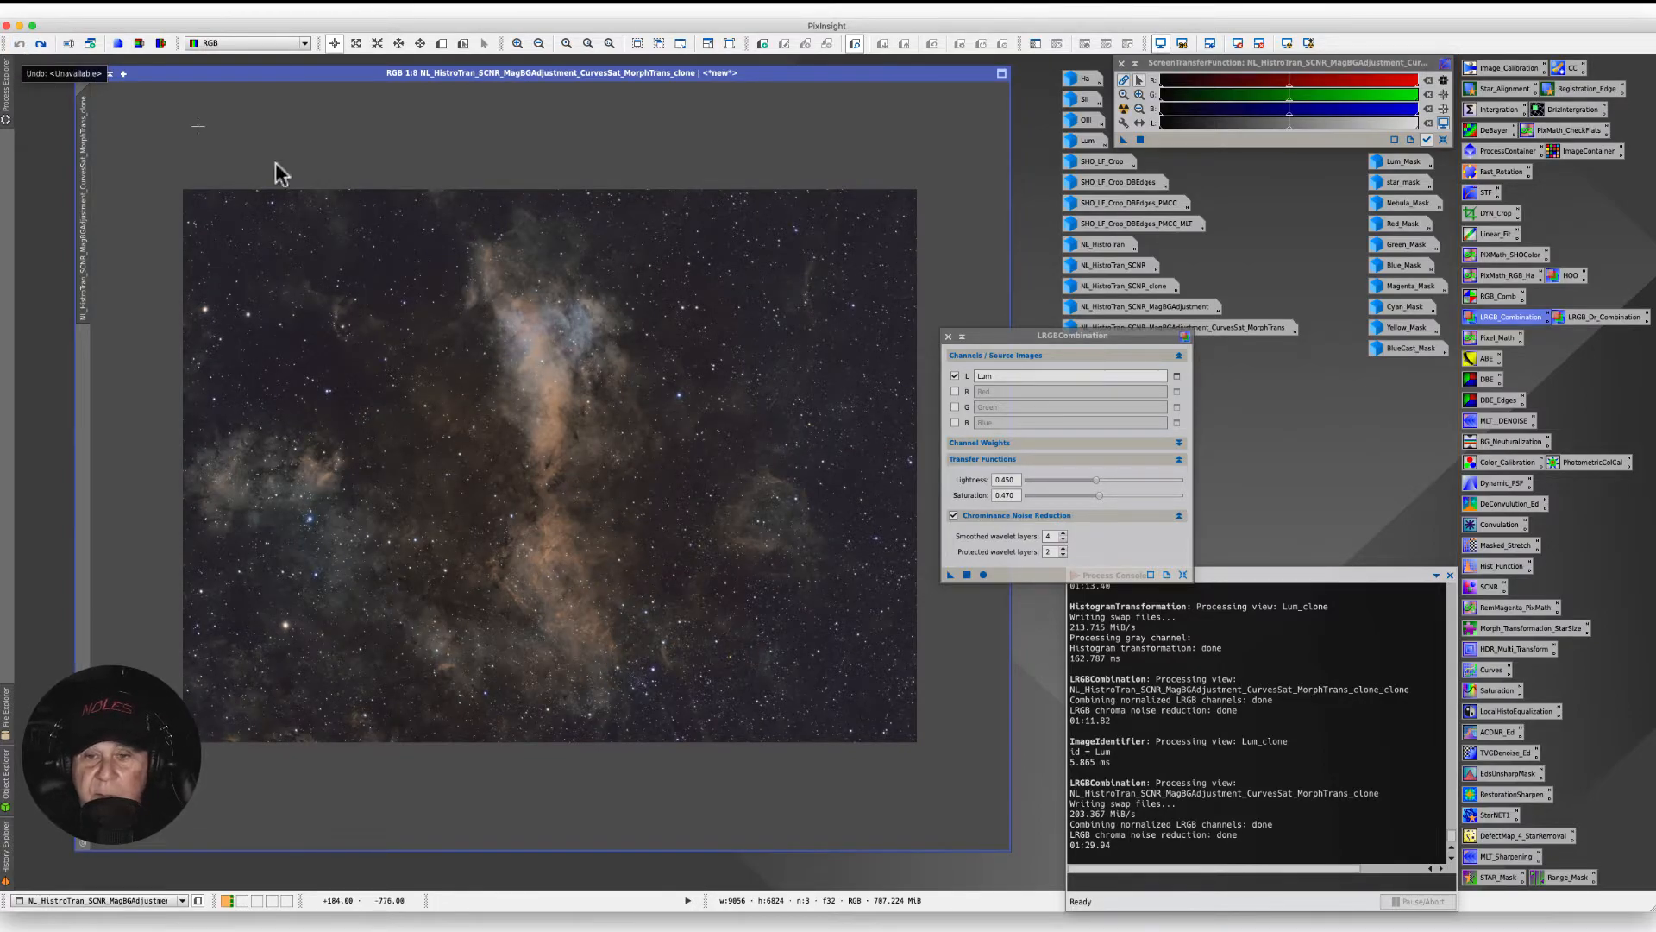
- Set Lightness to 0.510 and apply the combination to the image
{"action": "left_click_drag", "start_coordinate": [1094, 480], "coordinate": [1106, 487]}
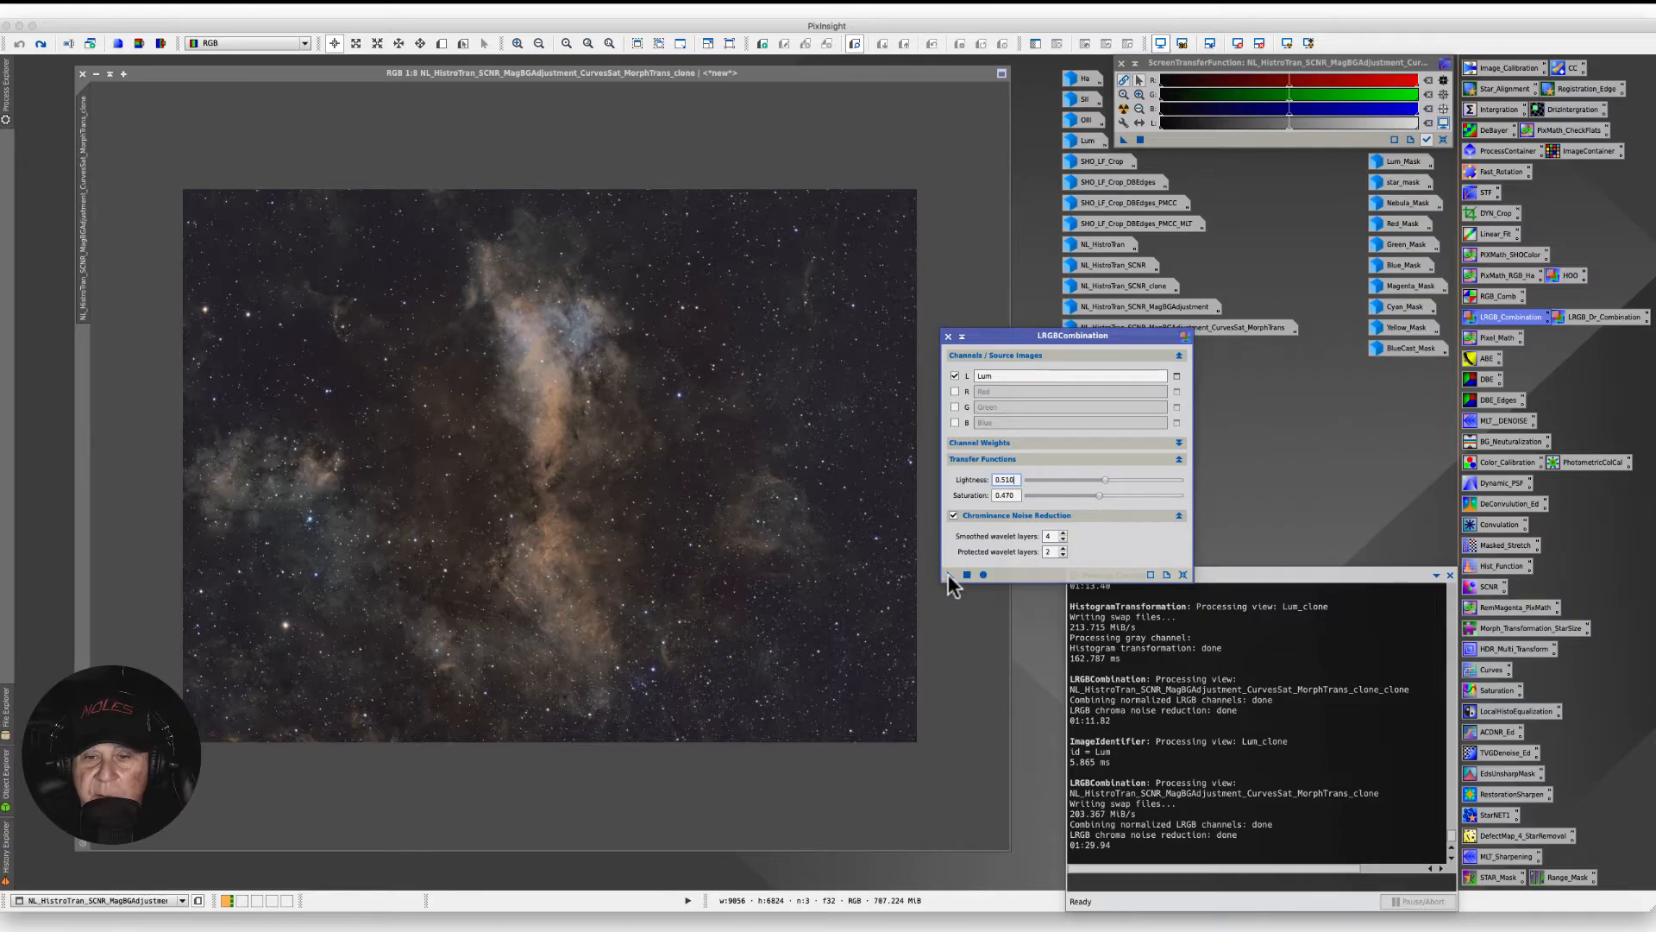
{"action": "left_click_drag", "start_coordinate": [950, 576], "coordinate": [586, 535]}
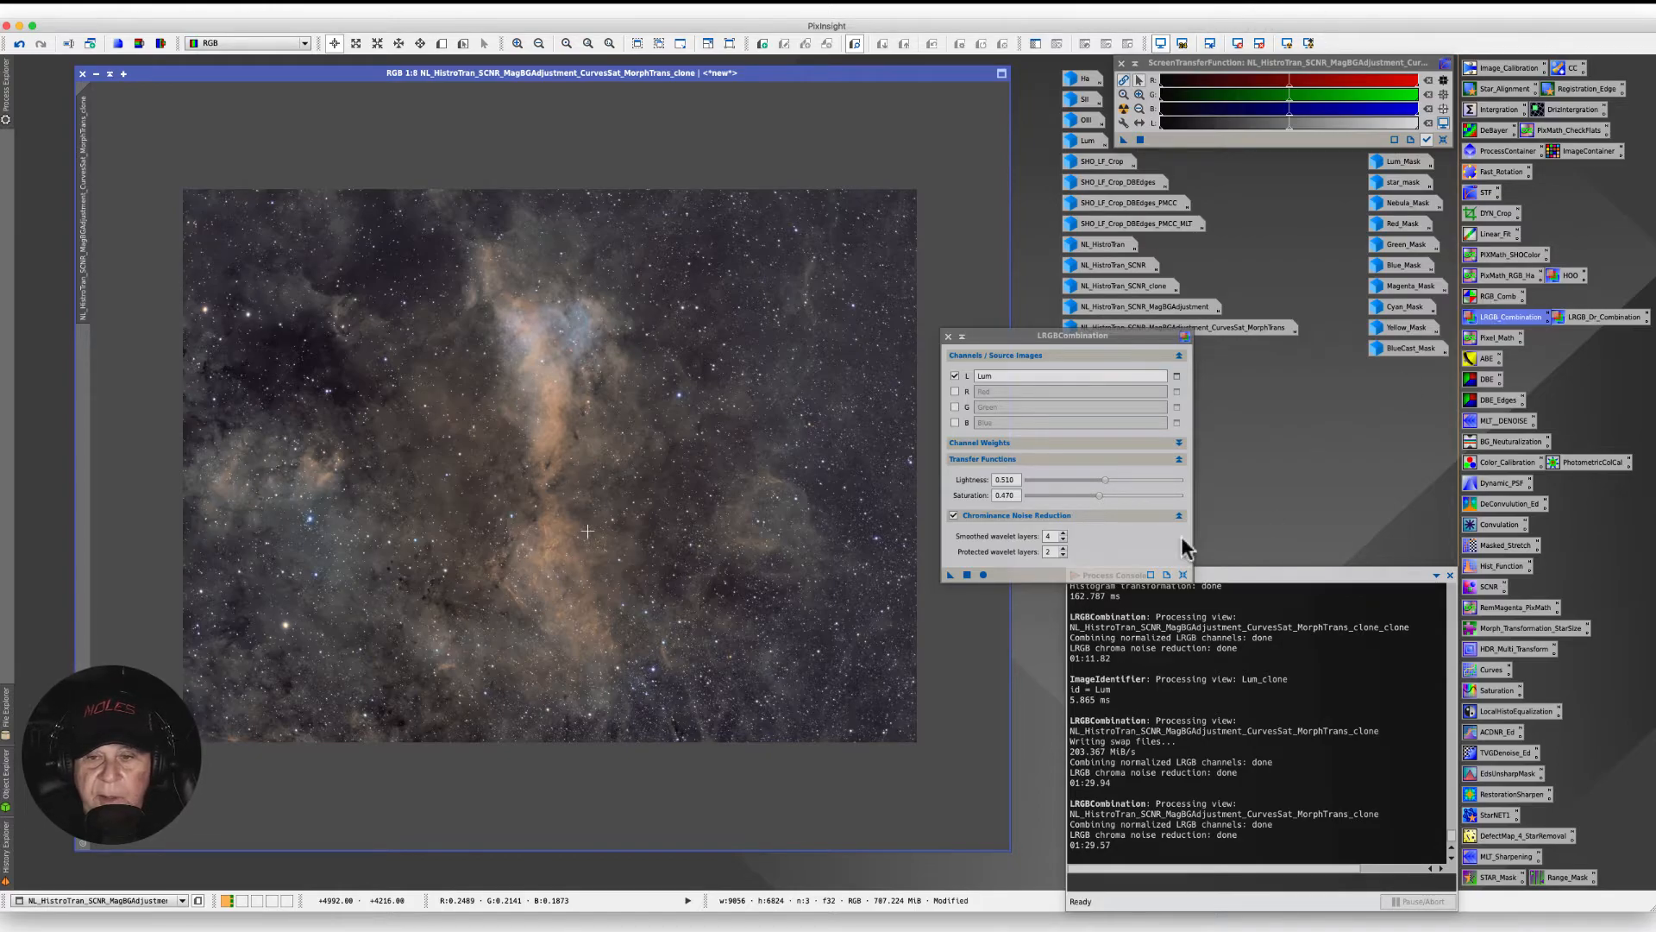
- Set Lightness to 0.490 and undo the previous combination on the image
{"action": "left_click", "coordinate": [1105, 481]}
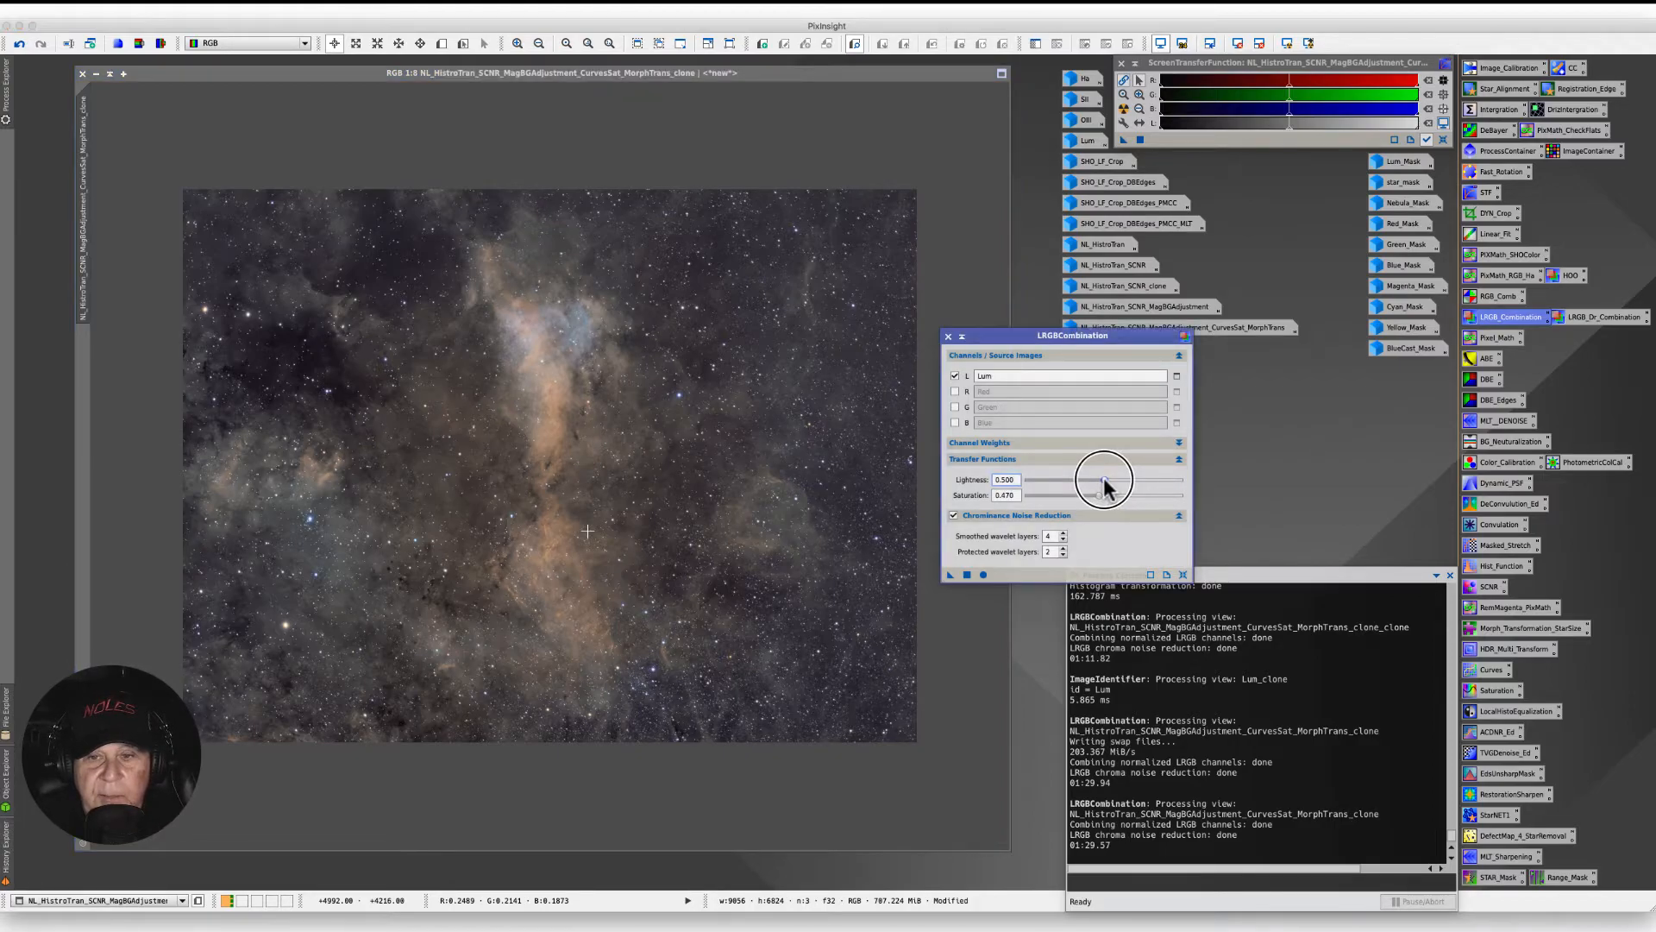
{"action": "left_click", "coordinate": [1106, 484]}
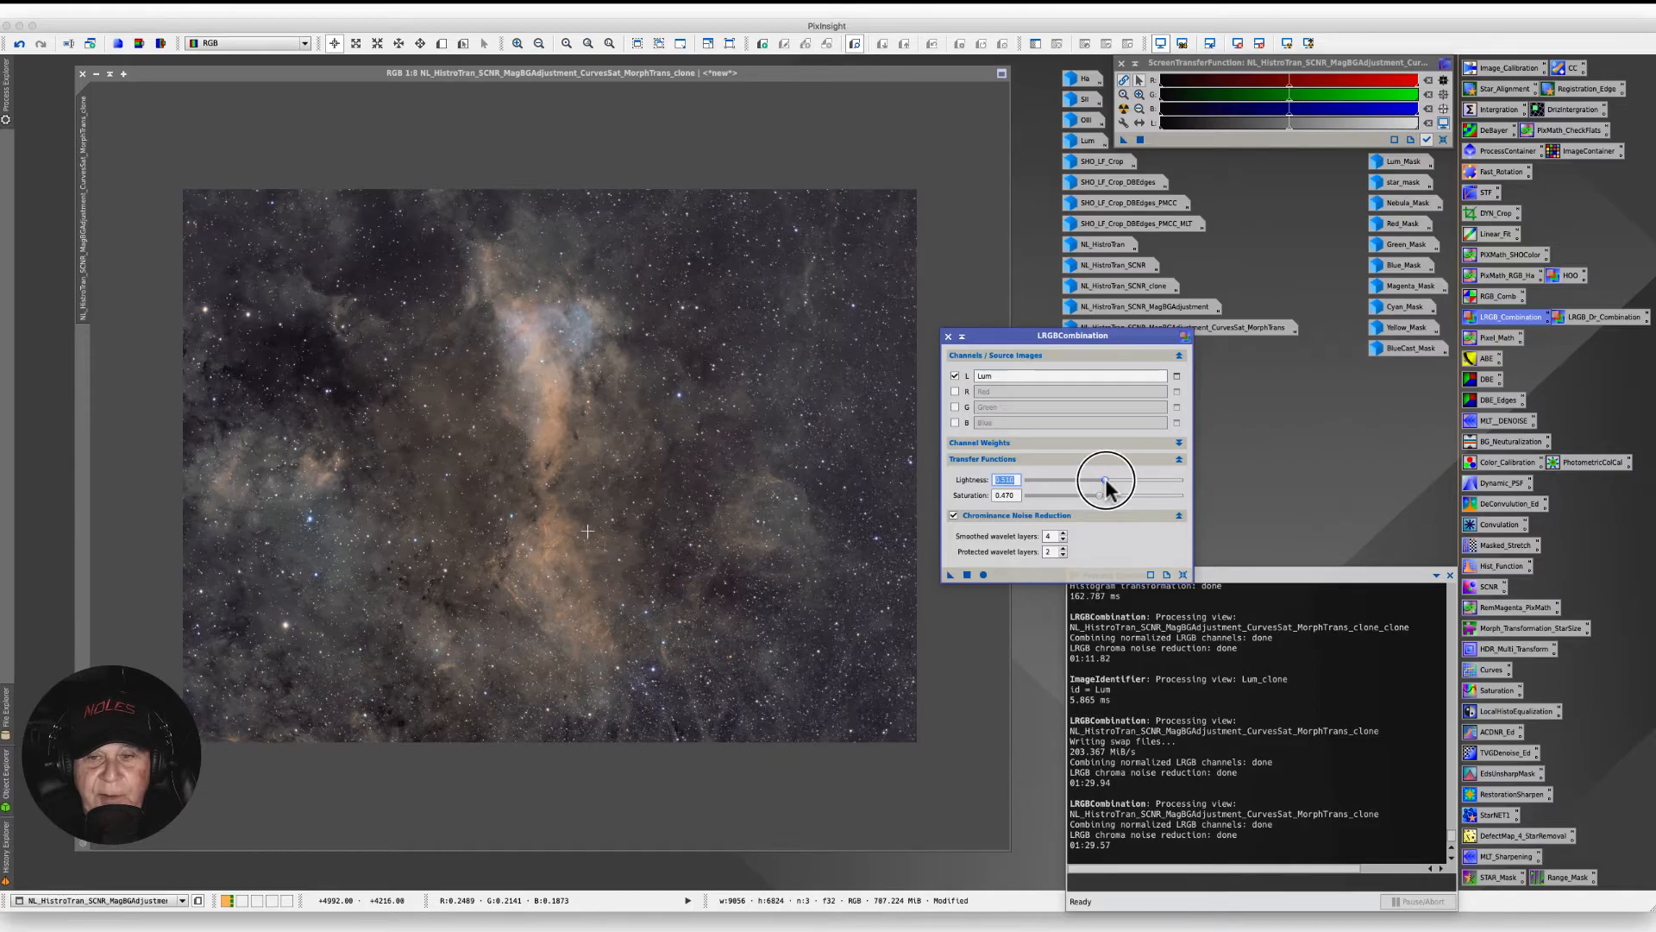
{"action": "left_click_drag", "start_coordinate": [1105, 481], "coordinate": [1102, 485]}
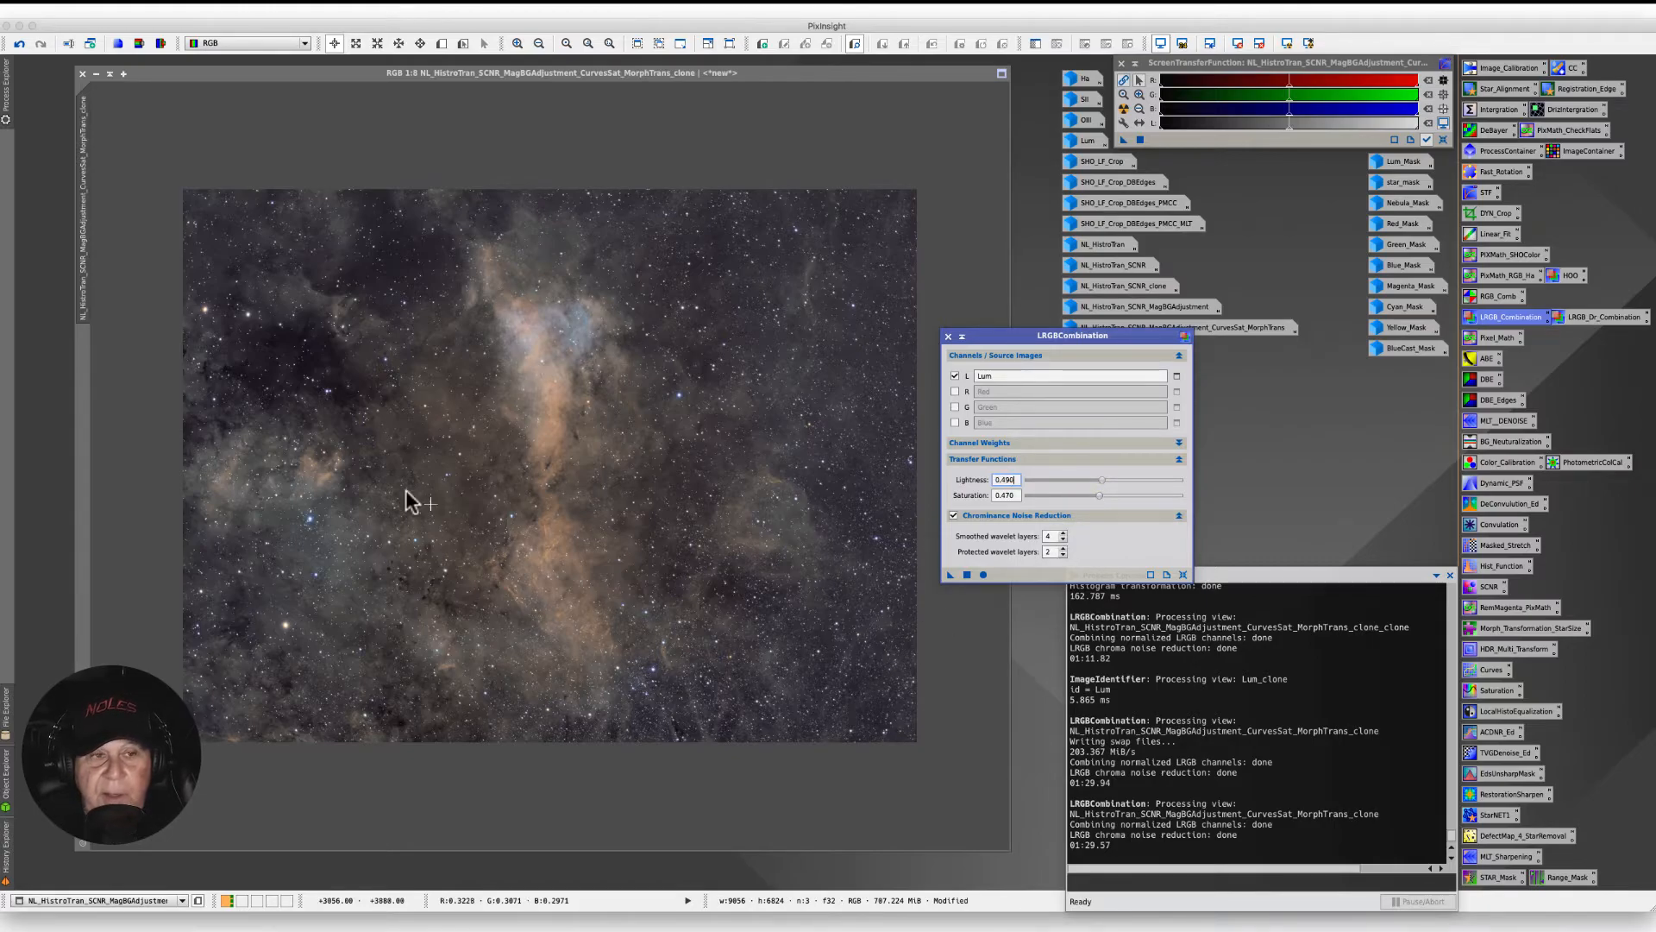
{"action": "left_click", "coordinate": [18, 45]}
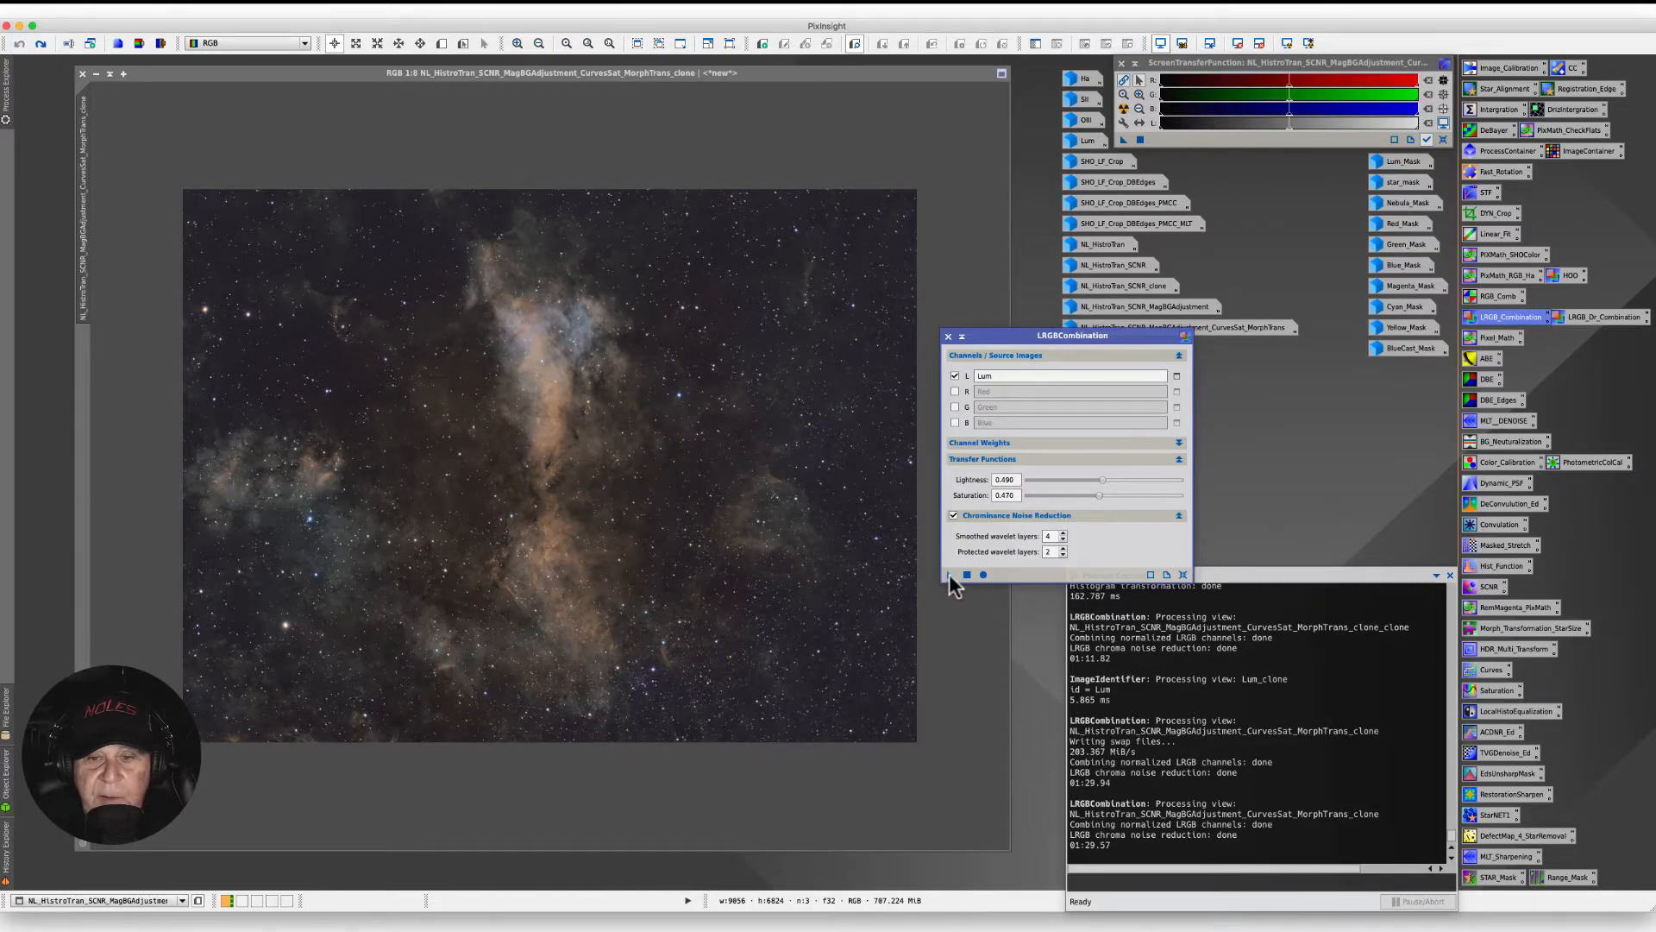
- Apply the LRGB combination to the image again and close the dialog
{"action": "left_click_drag", "start_coordinate": [950, 575], "coordinate": [639, 526]}
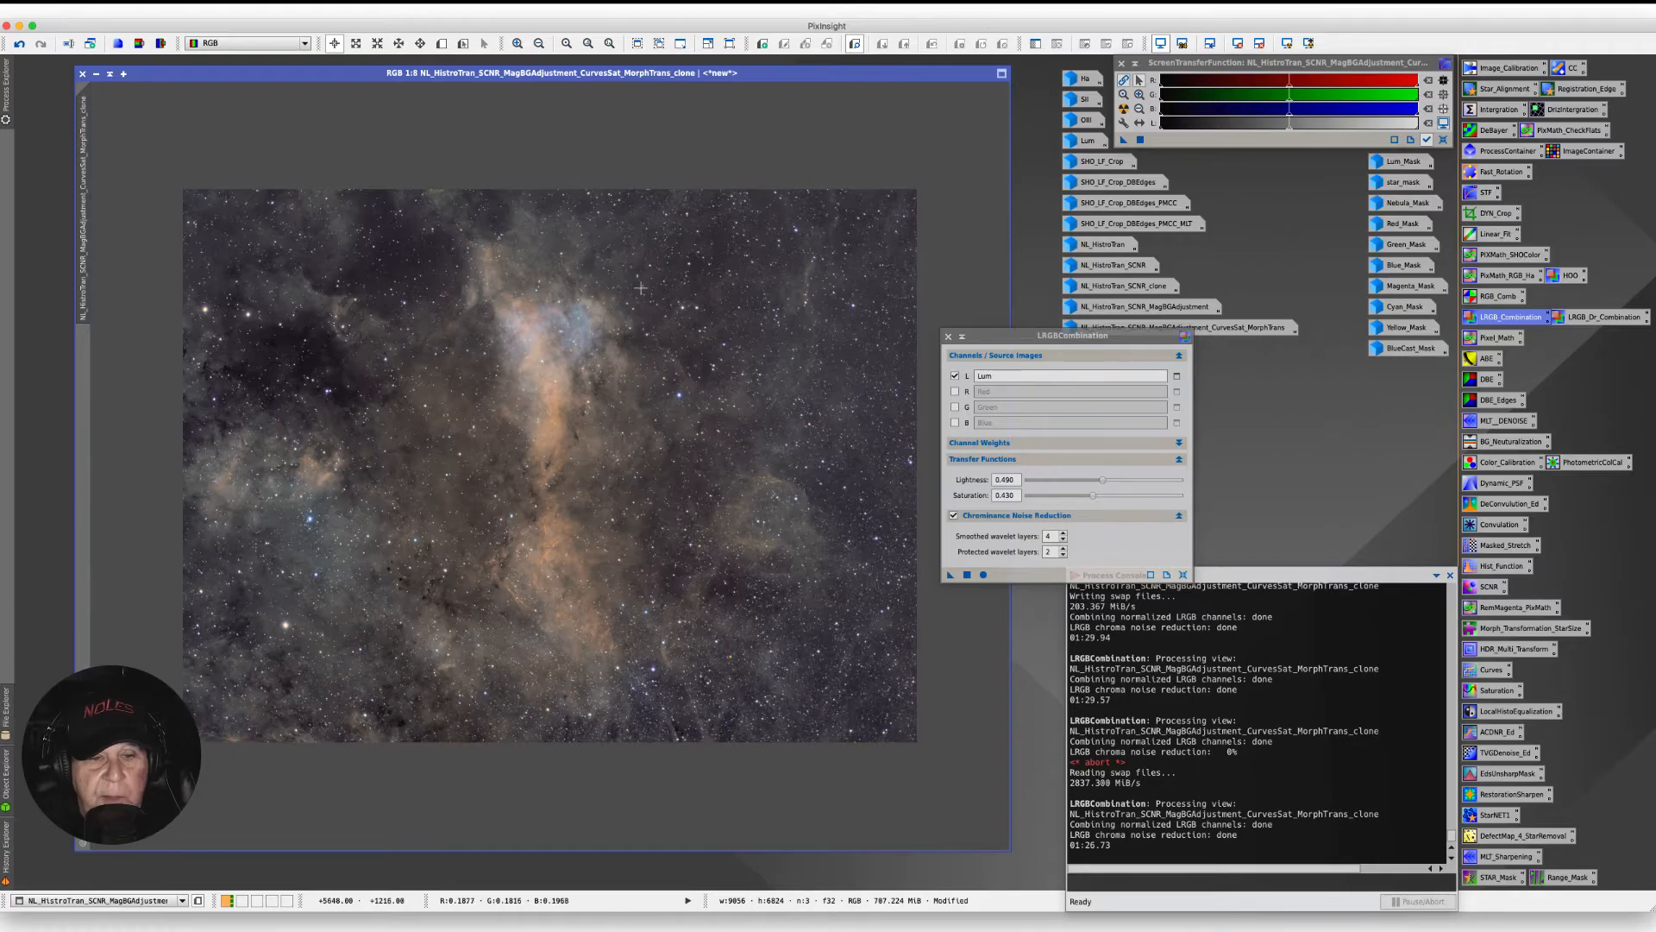
{"action": "left_click", "coordinate": [948, 336]}
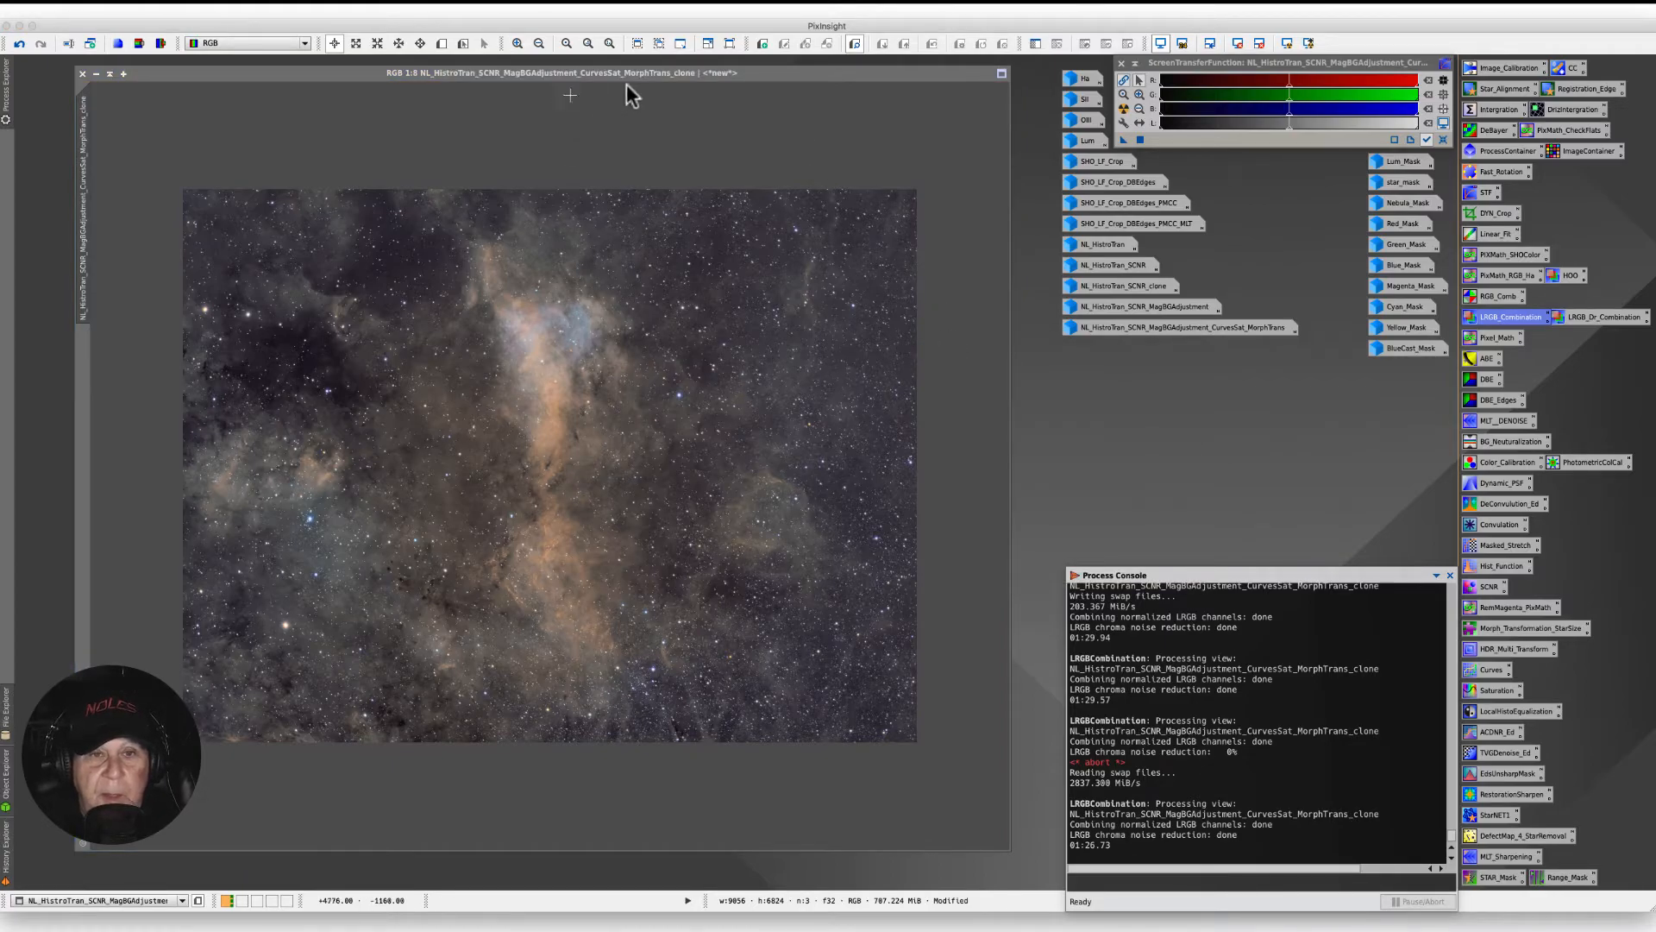
- Rename the image identifier to NL_HistroTran_SCNR_MagBGAdjustment_CurvesSat_MorphTrans_PlsLum
{"action": "left_click_drag", "start_coordinate": [767, 72], "coordinate": [786, 73]}
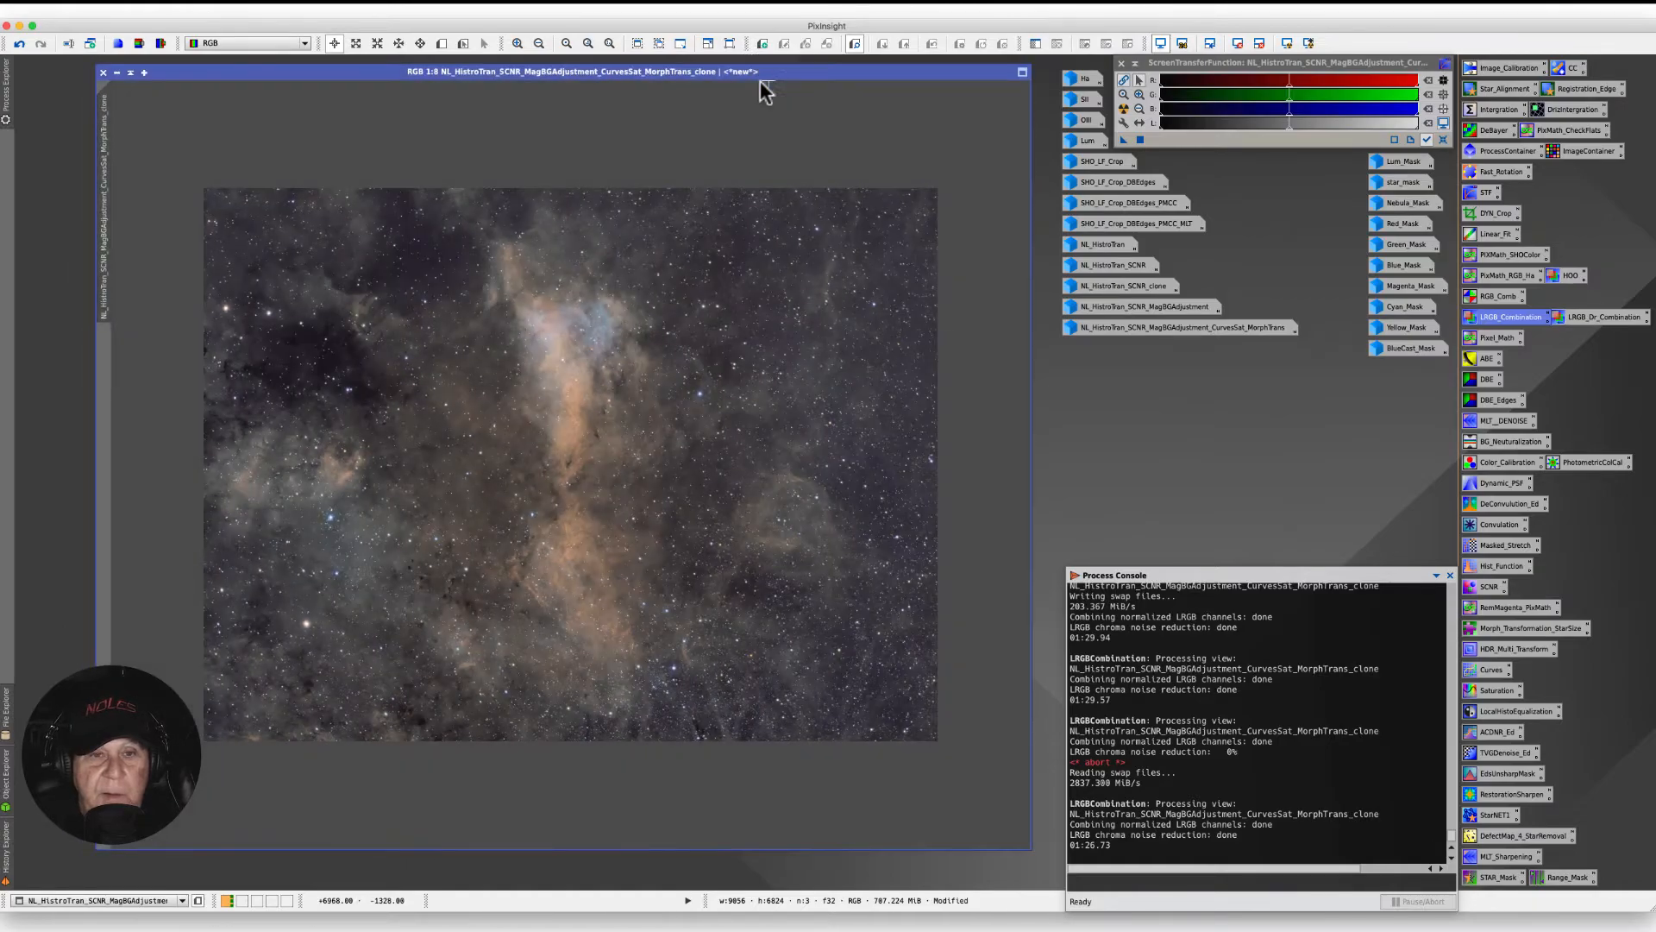
{"action": "left_click_drag", "start_coordinate": [336, 69], "coordinate": [338, 76]}
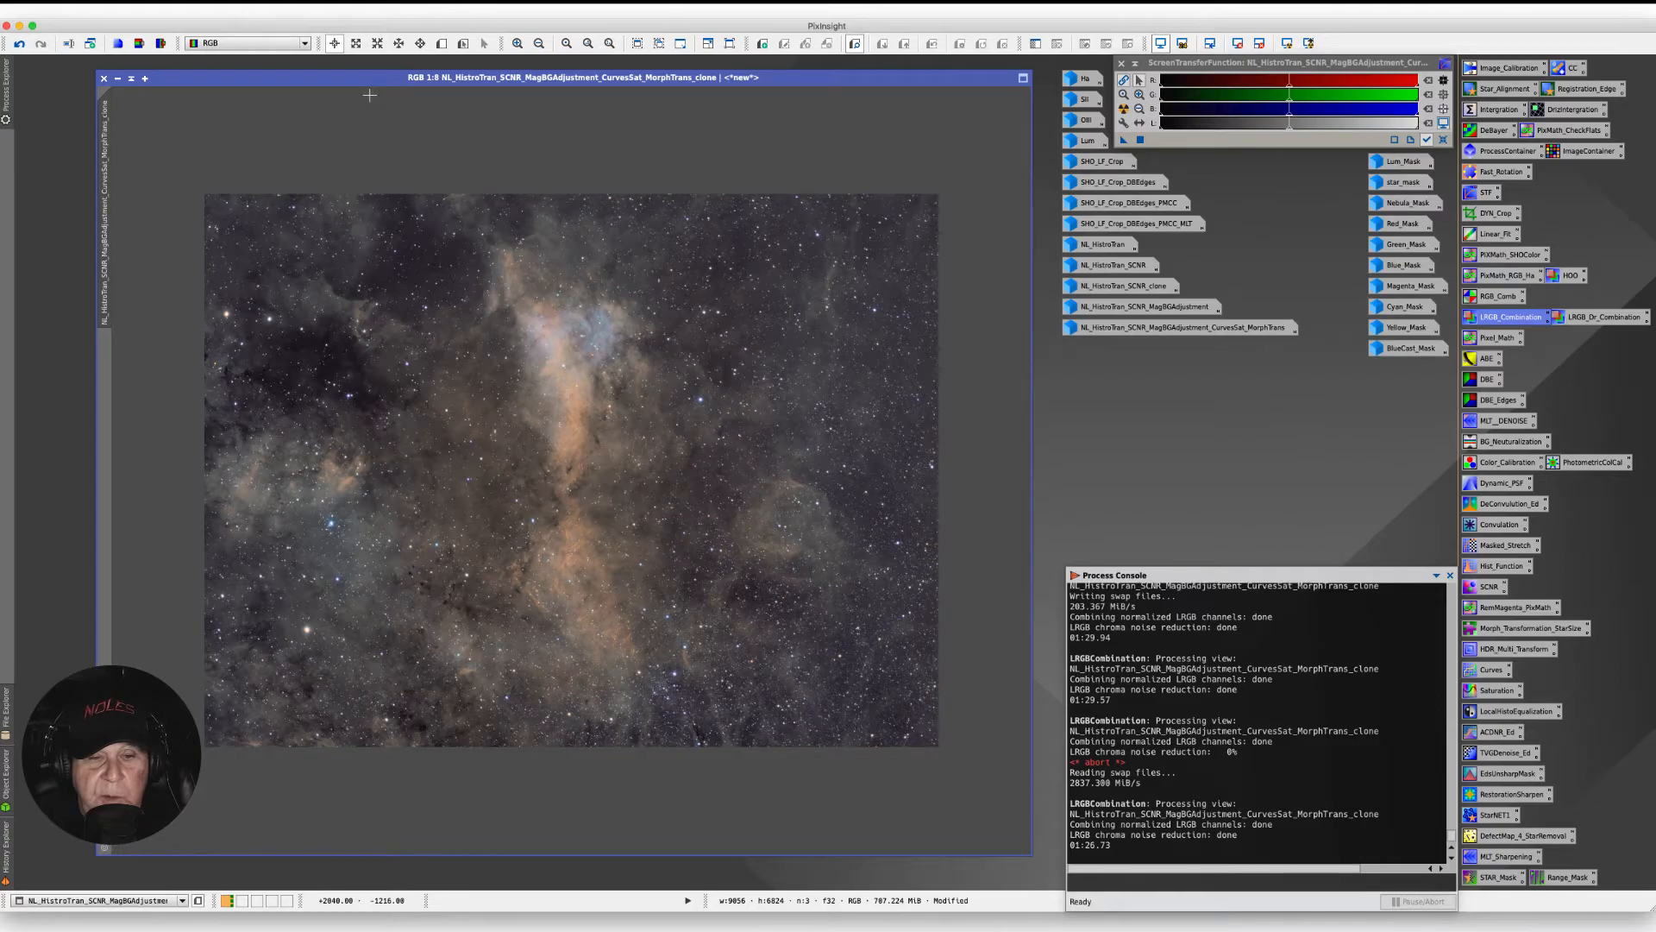
{"action": "right_click", "coordinate": [101, 243]}
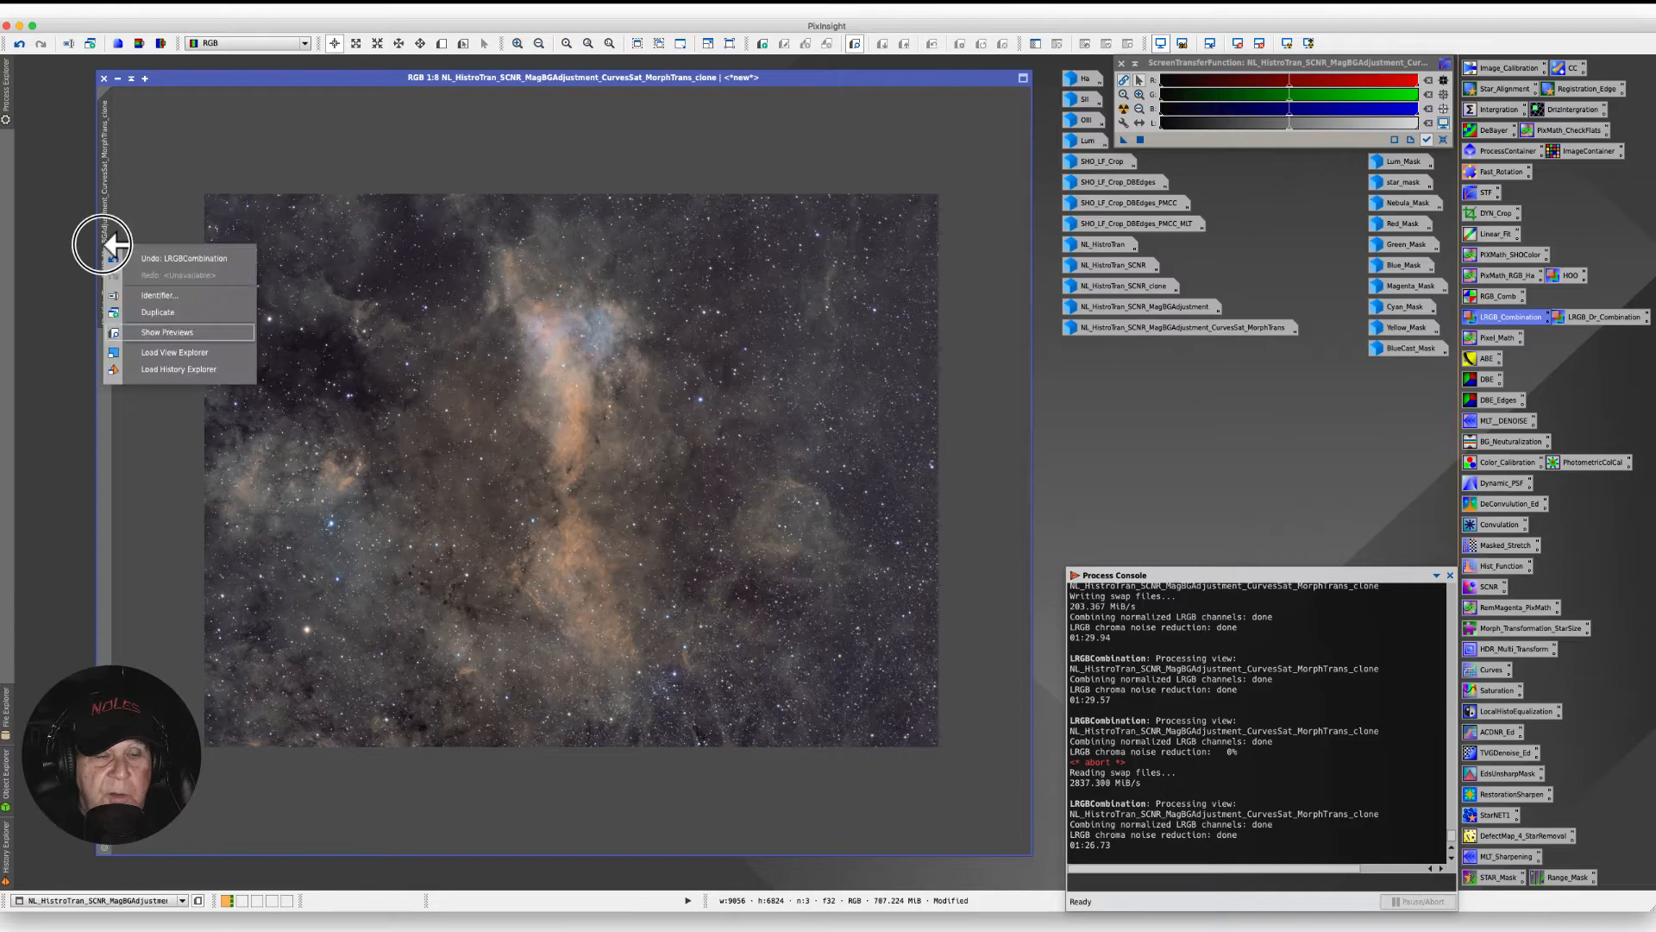
{"action": "left_click", "coordinate": [177, 297]}
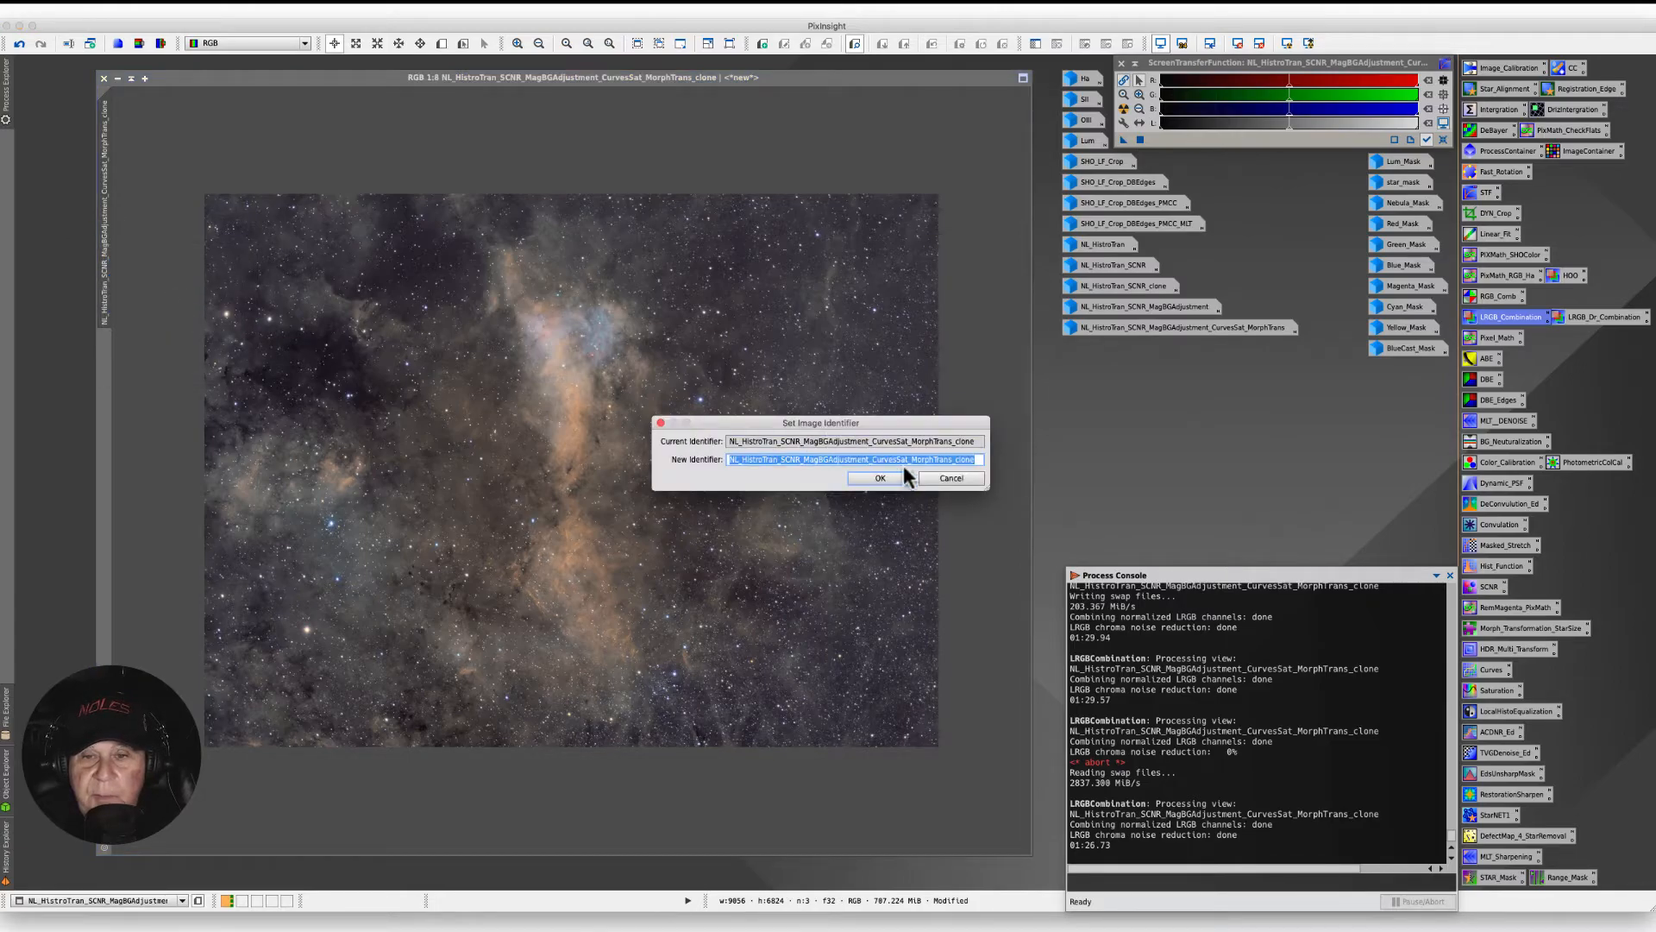
{"action": "left_click", "coordinate": [973, 458]}
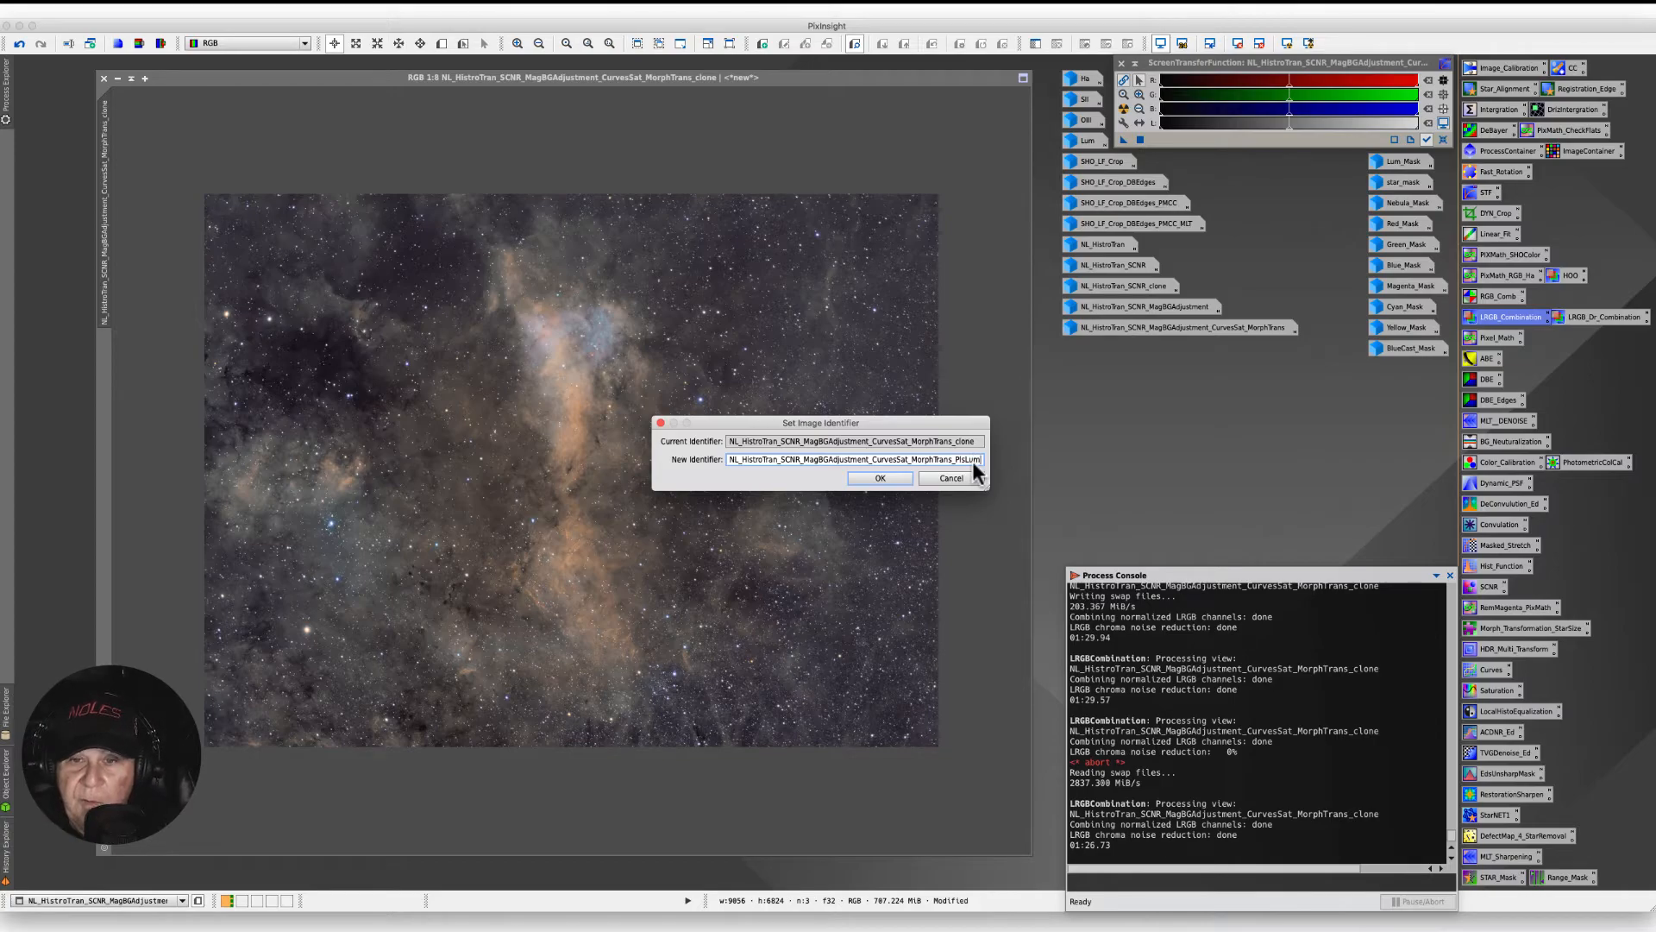
{"action": "key", "text": "Return"}
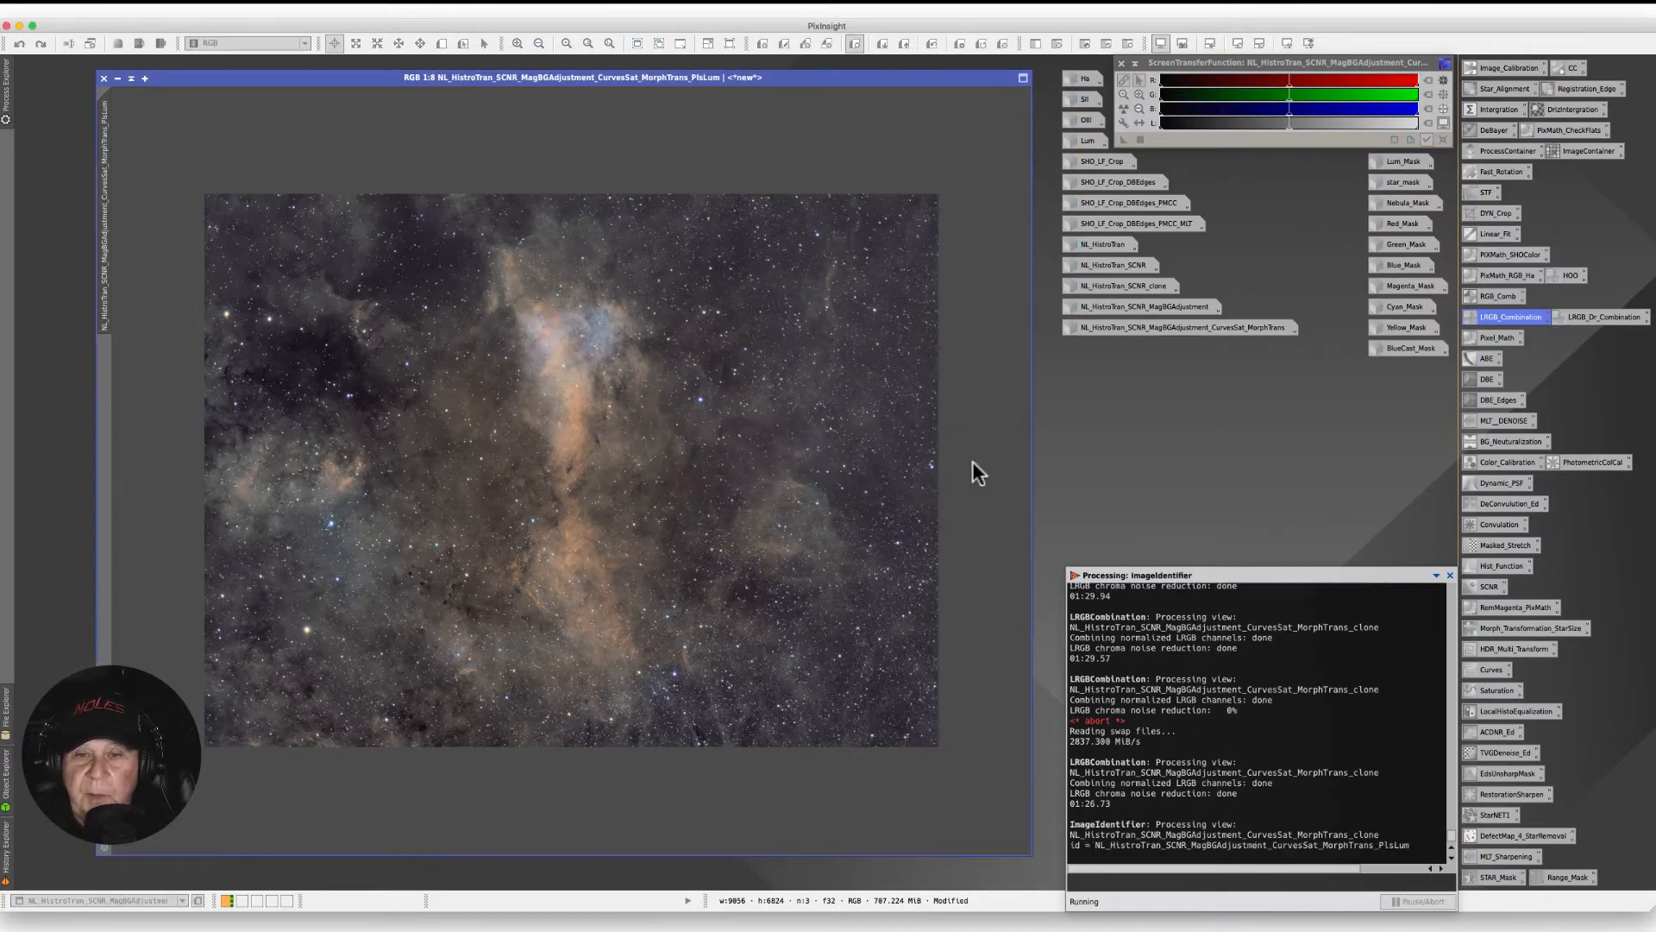
- Duplicate the image and iconize the original, placing its icon with the other workspace icons
{"action": "left_click_drag", "start_coordinate": [105, 186], "coordinate": [83, 207]}
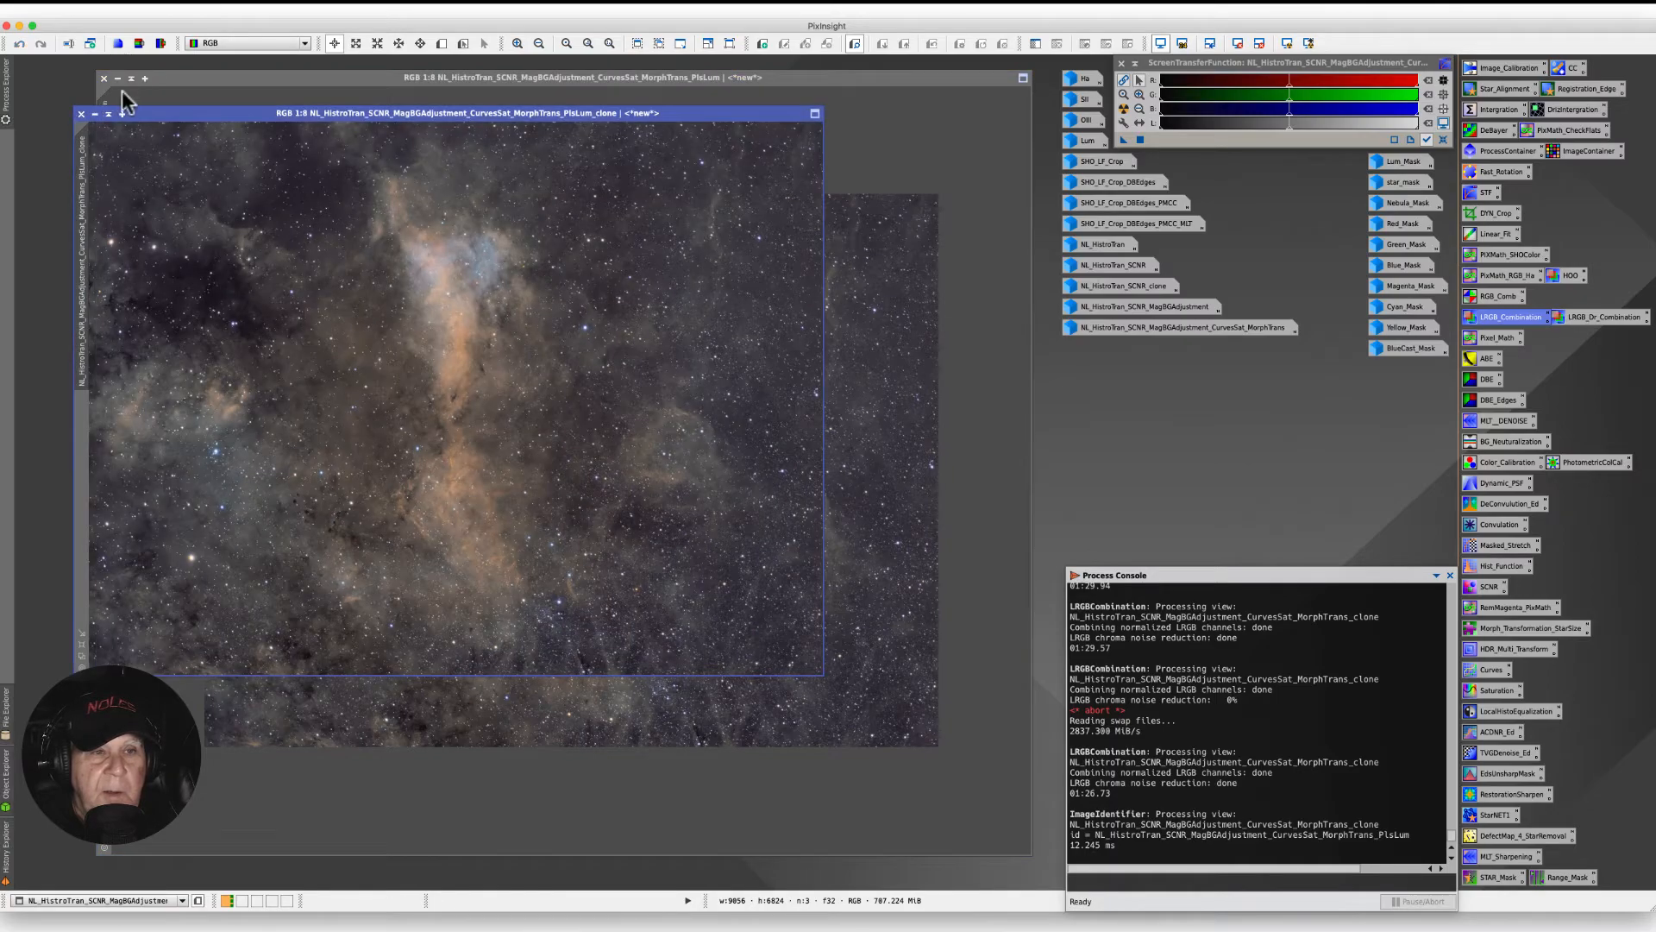
{"action": "left_click", "coordinate": [116, 79]}
{"action": "left_click_drag", "start_coordinate": [531, 66], "coordinate": [1126, 346]}
- Reposition and enlarge the clone's image window in the workspace
{"action": "left_click_drag", "start_coordinate": [252, 111], "coordinate": [321, 98]}
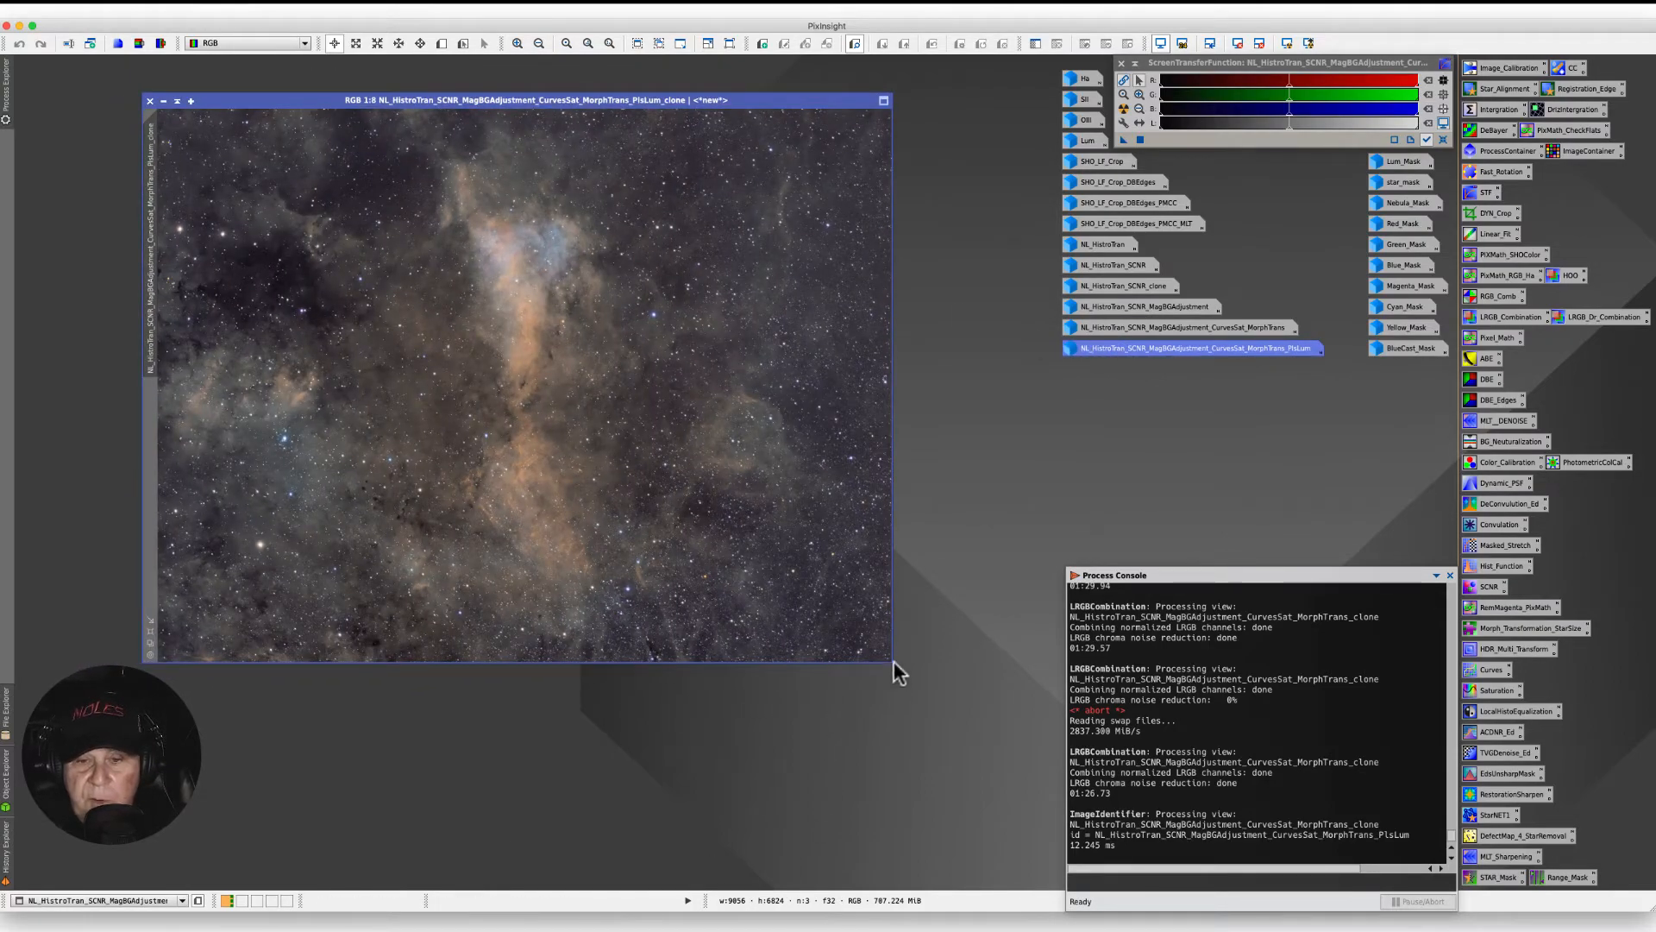
{"action": "left_click_drag", "start_coordinate": [893, 663], "coordinate": [1009, 822]}
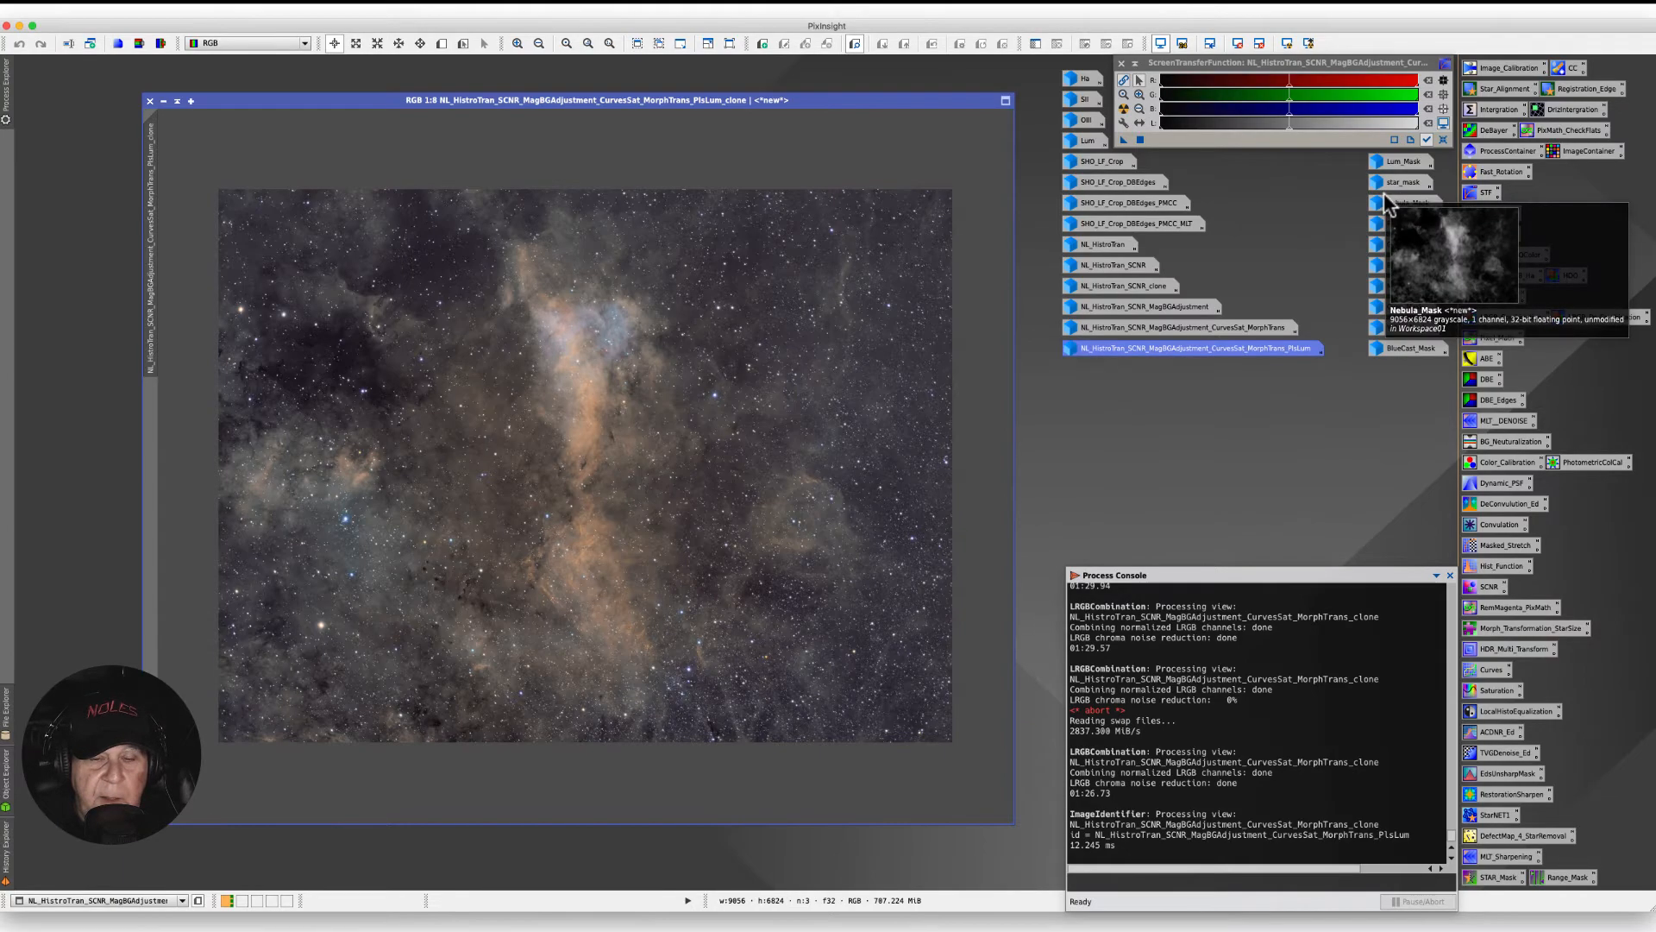
{"action": "mouse_move", "coordinate": [1389, 186]}
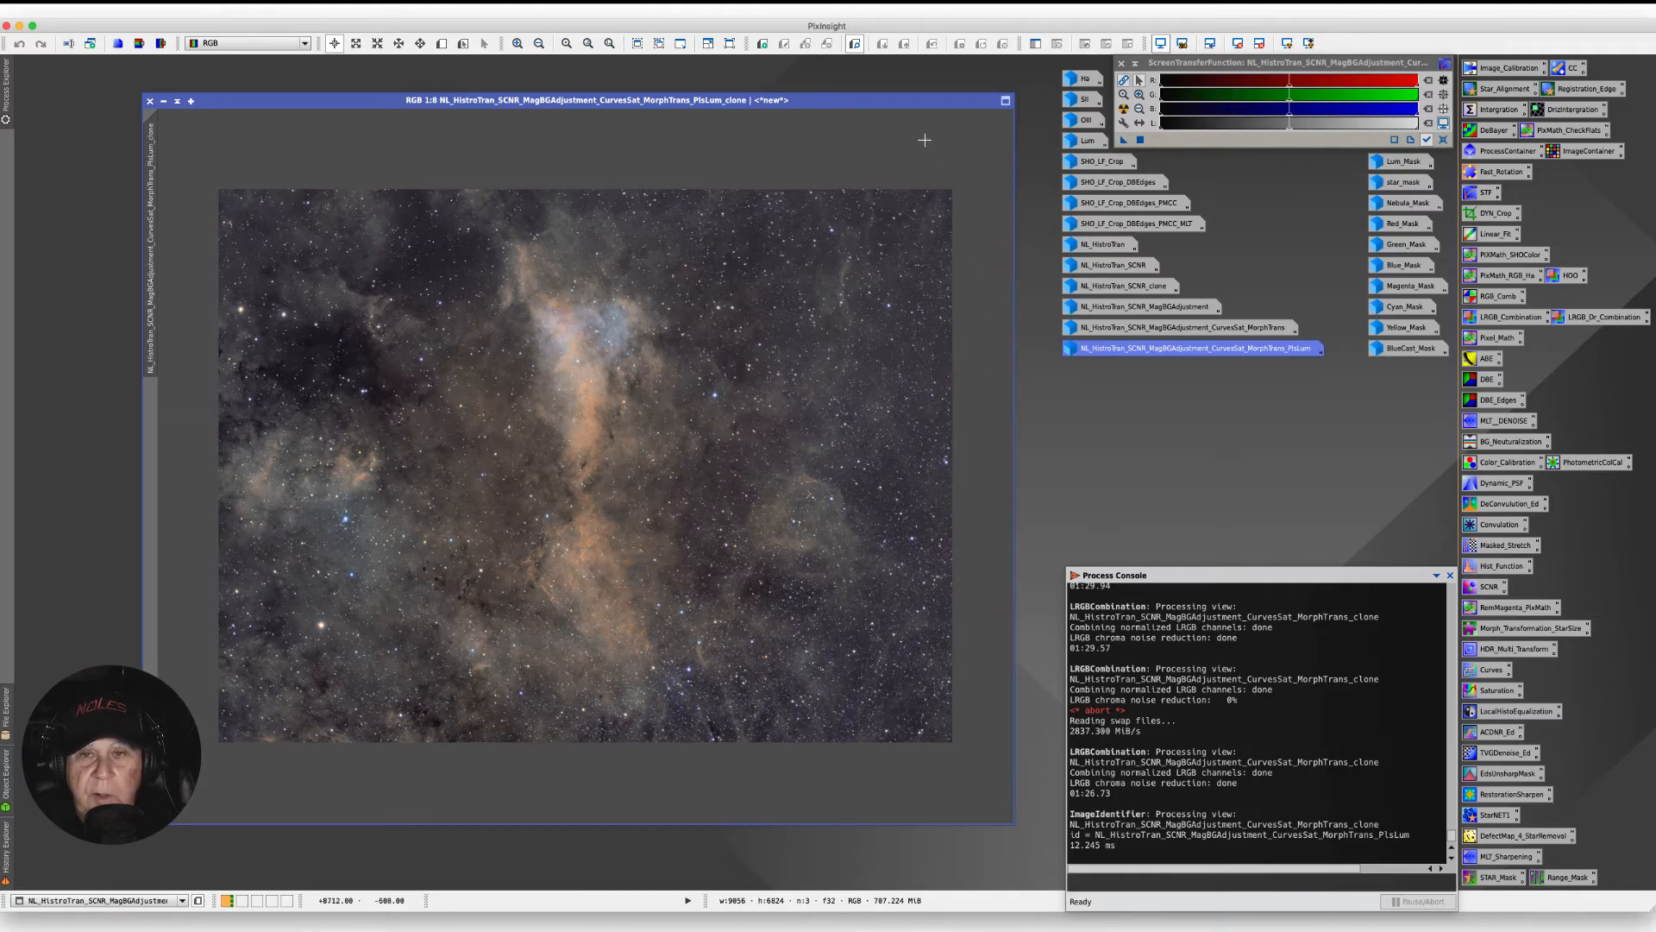
{"action": "left_click_drag", "start_coordinate": [894, 100], "coordinate": [861, 87]}
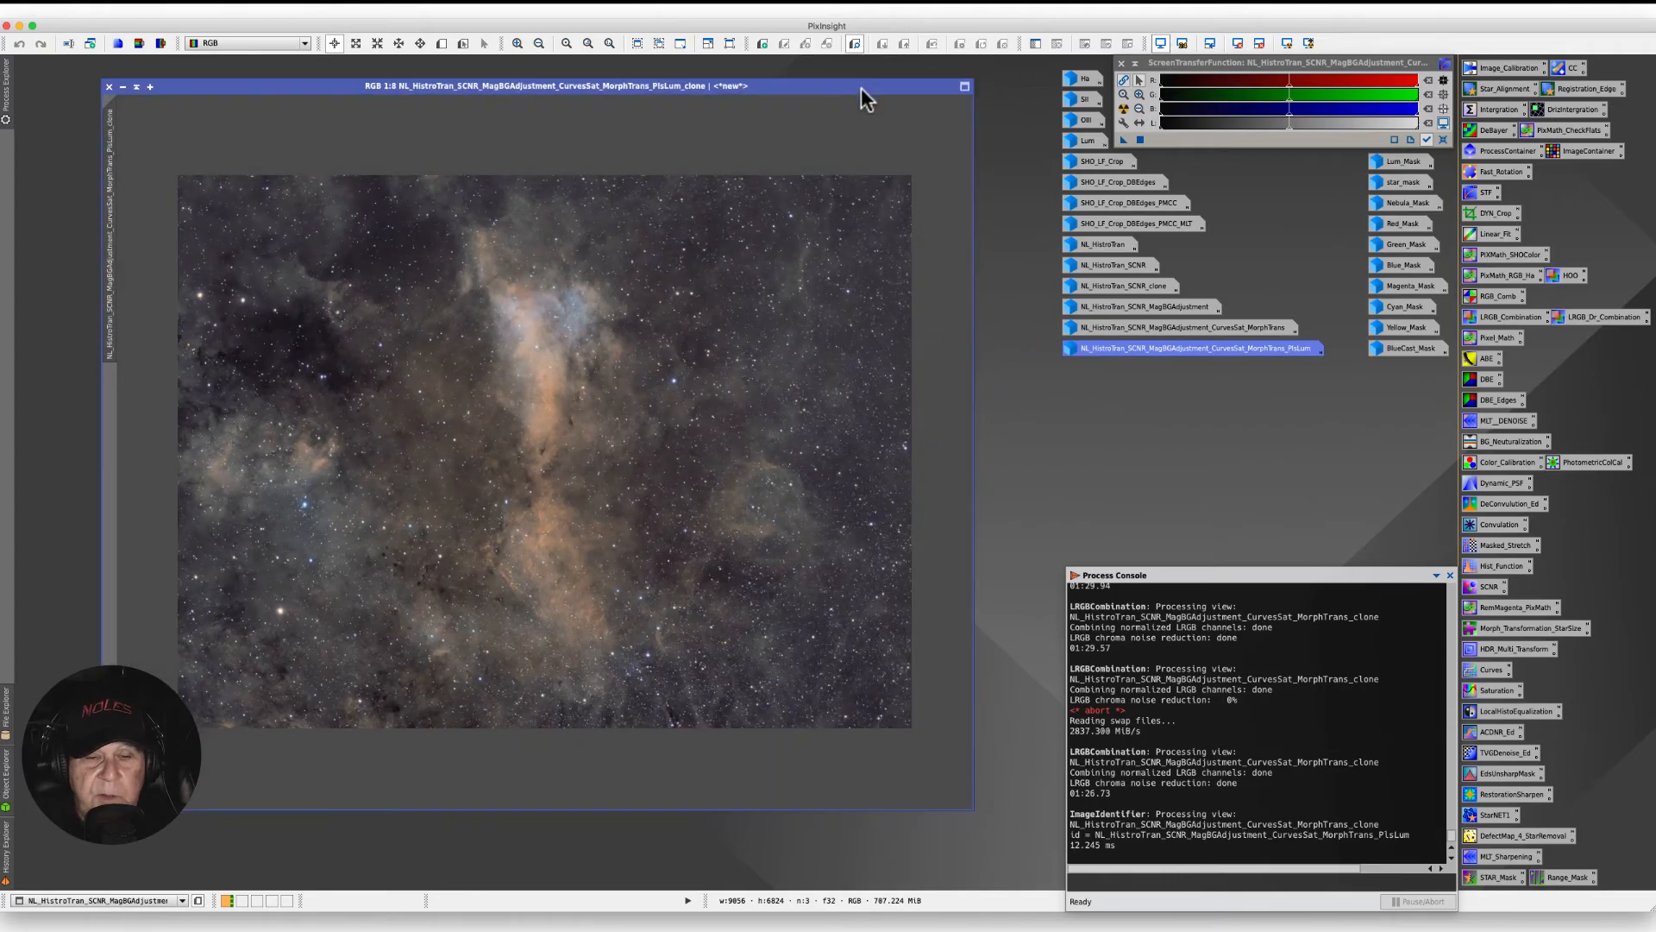